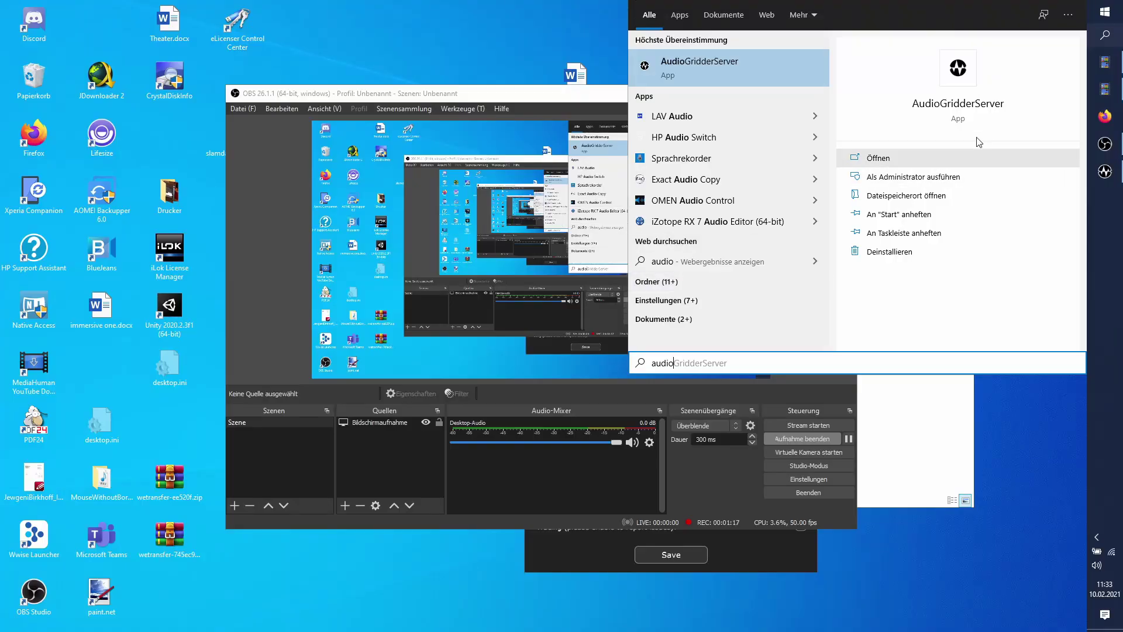
- Start AudioGridder Server, decline the port retry, and open its plugin list and server settings
click(780, 71)
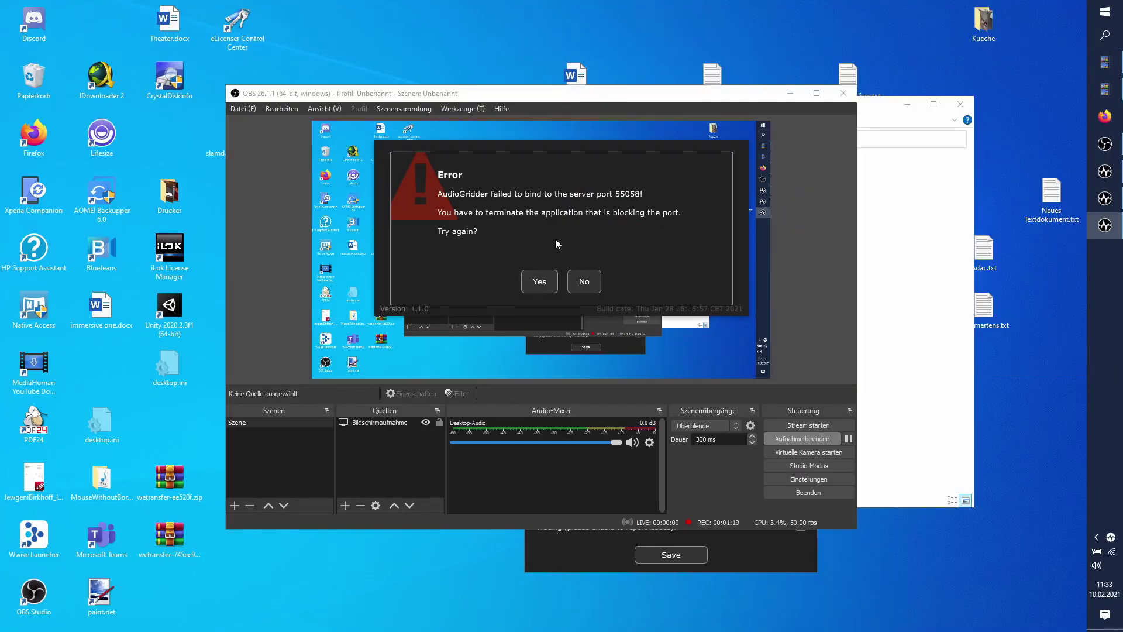
click(584, 281)
right_click(1108, 537)
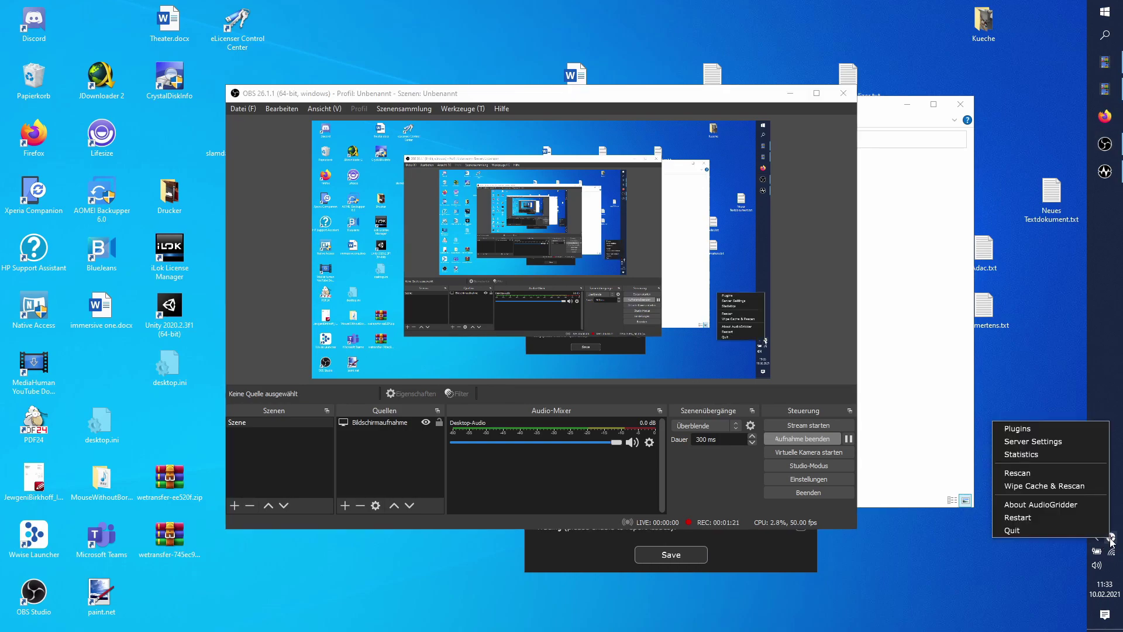
click(1017, 530)
click(1096, 536)
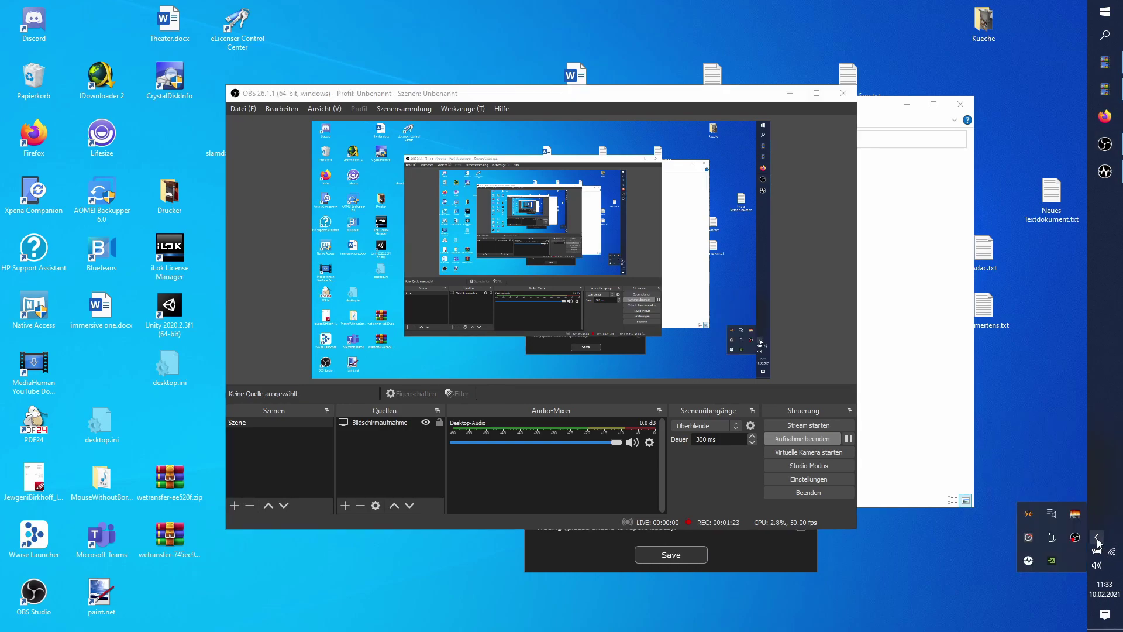
click(1051, 543)
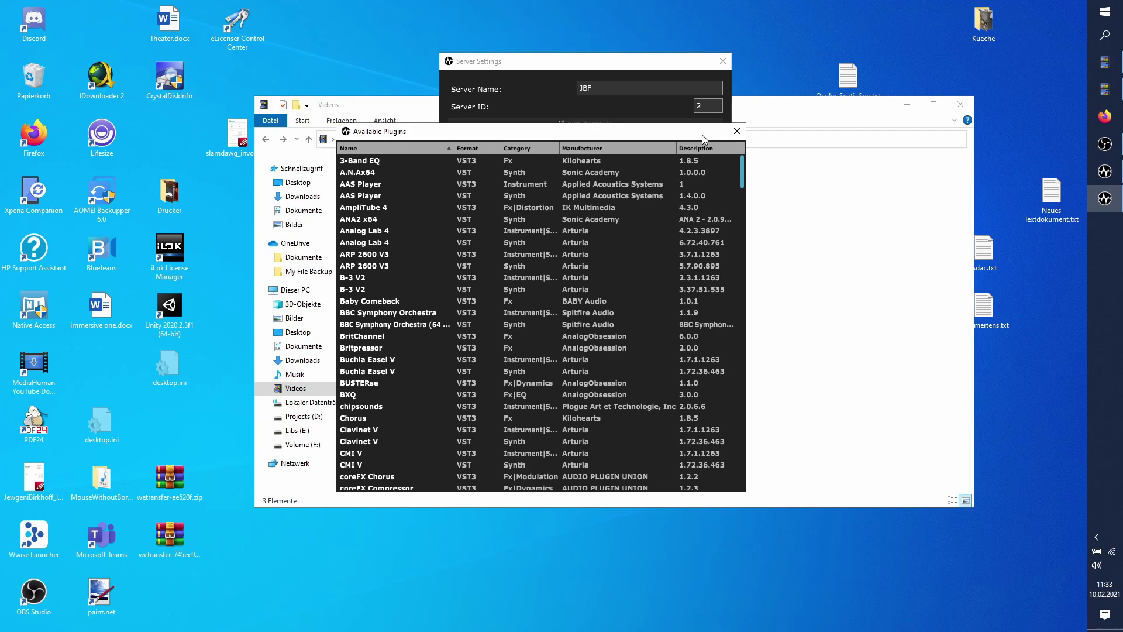
- Arrange the plugin list and server settings windows side by side
drag(683, 167, 342, 108)
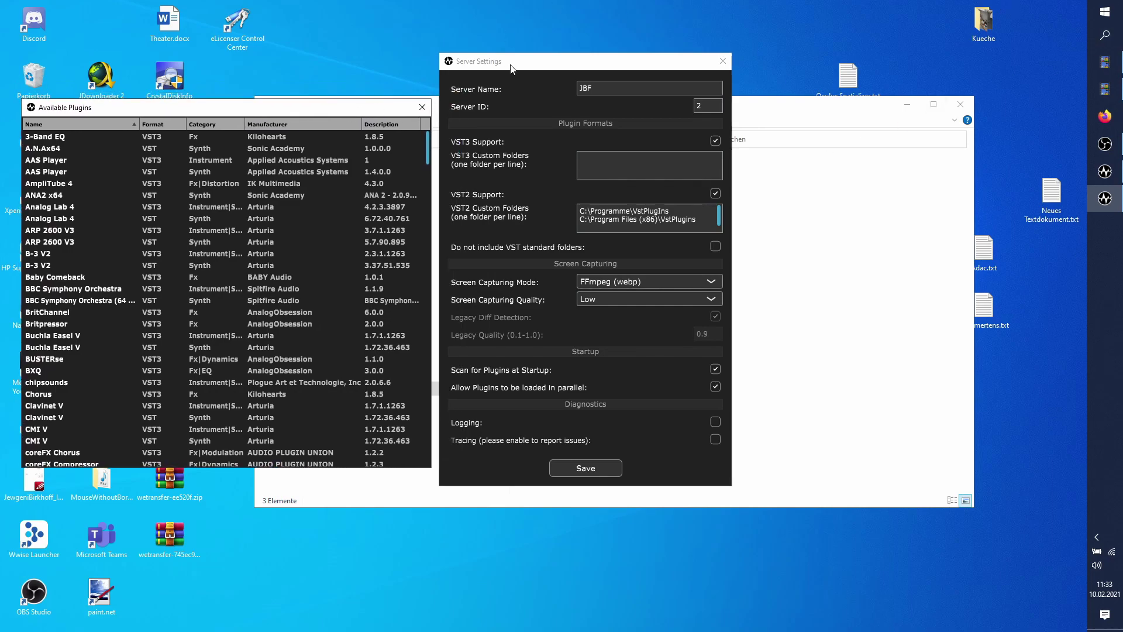
drag(512, 64, 669, 71)
drag(322, 100, 401, 88)
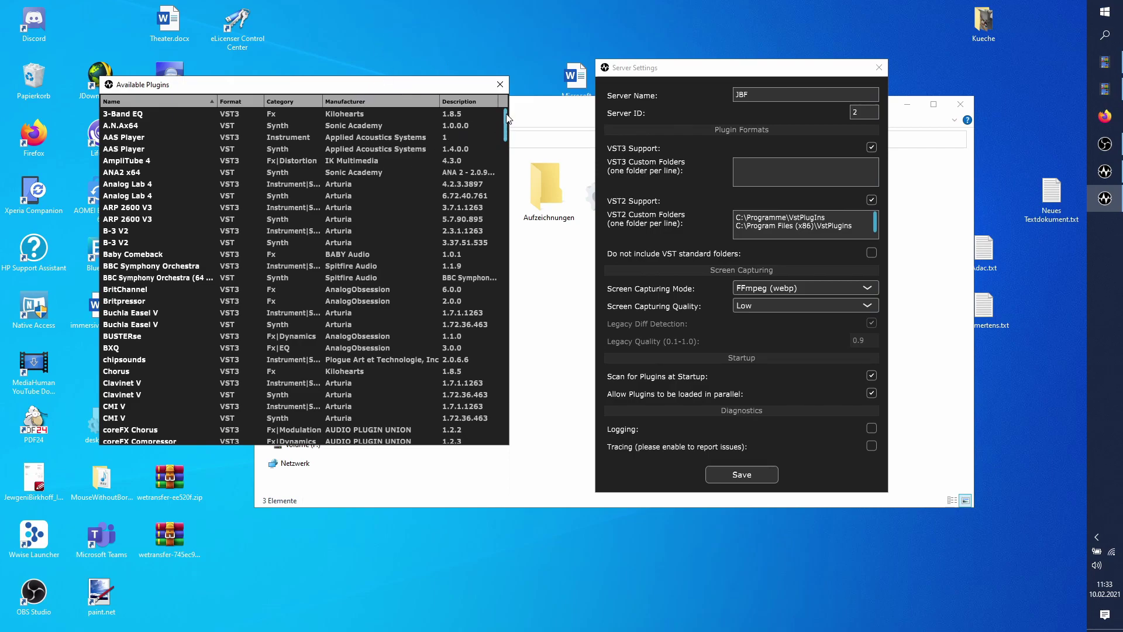
drag(507, 118, 506, 111)
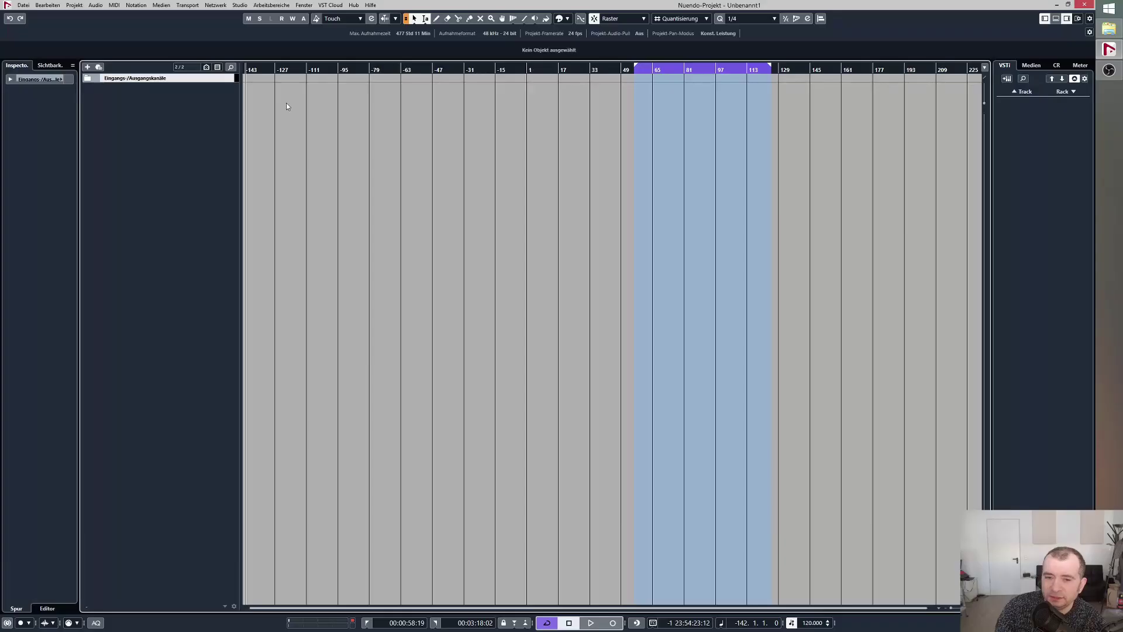
- Add stereo audio track Audio 01 and pick AGridder for its first insert slot
right_click(154, 114)
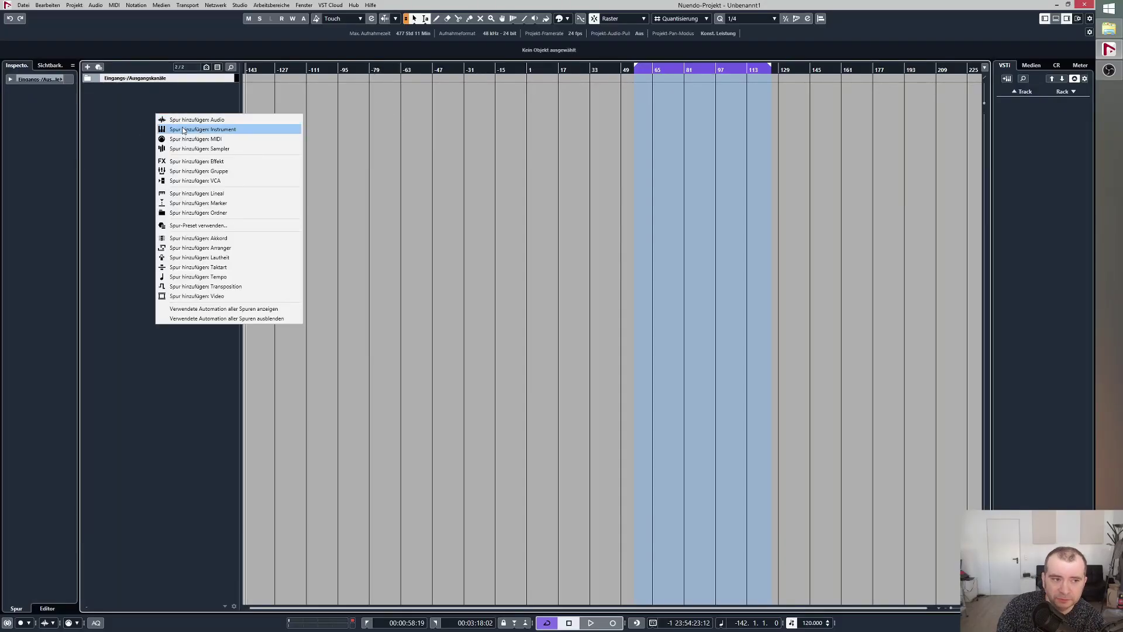
click(211, 121)
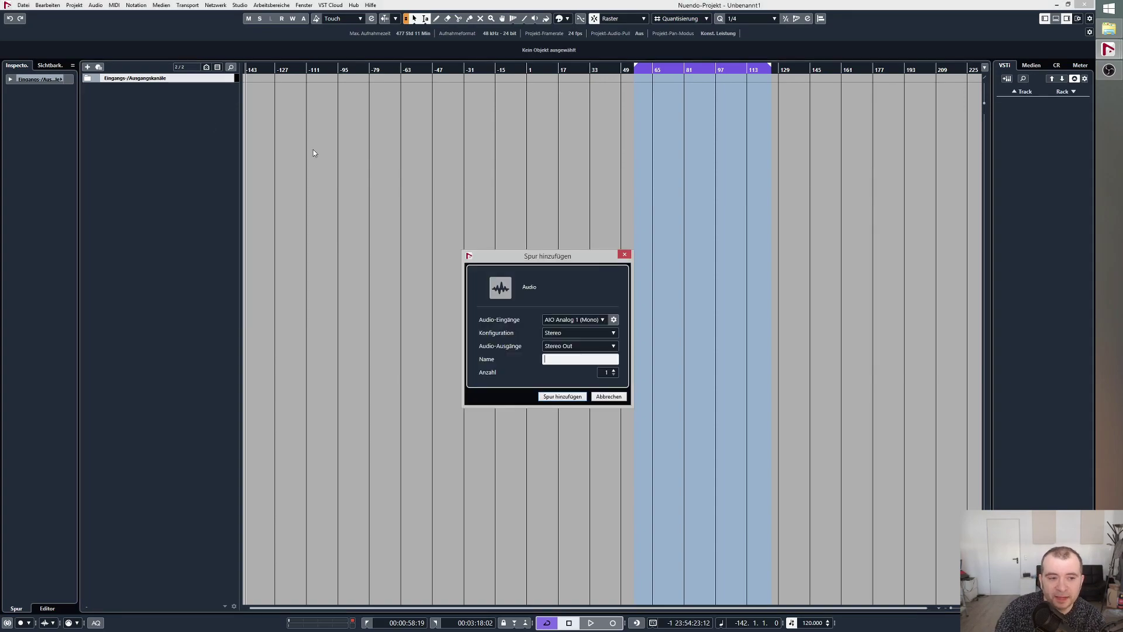
click(565, 396)
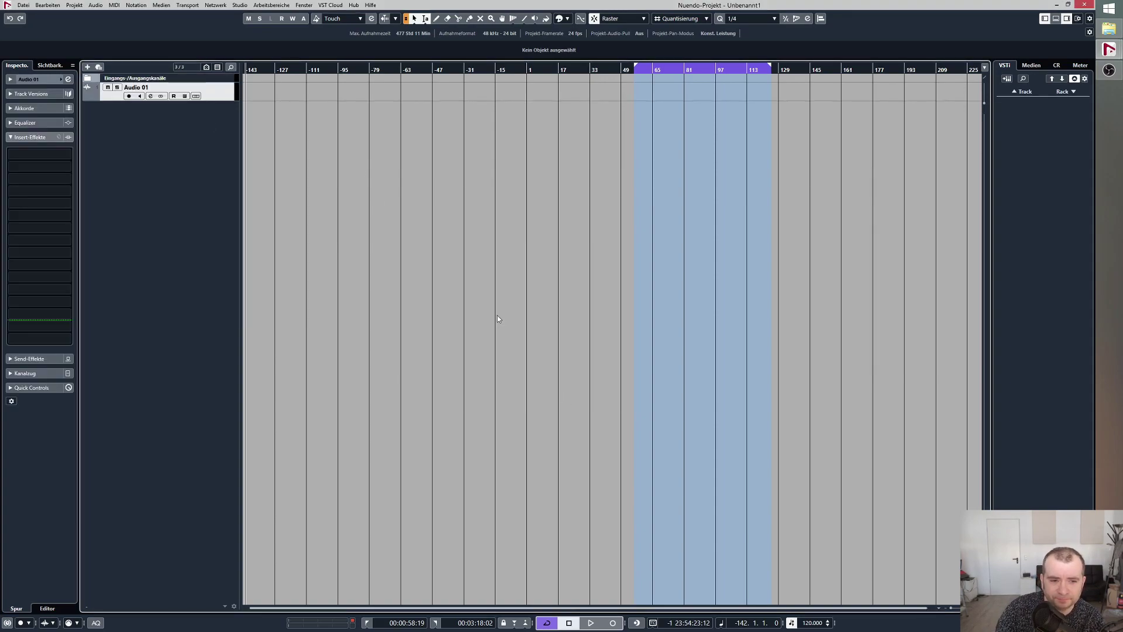
click(151, 96)
click(385, 413)
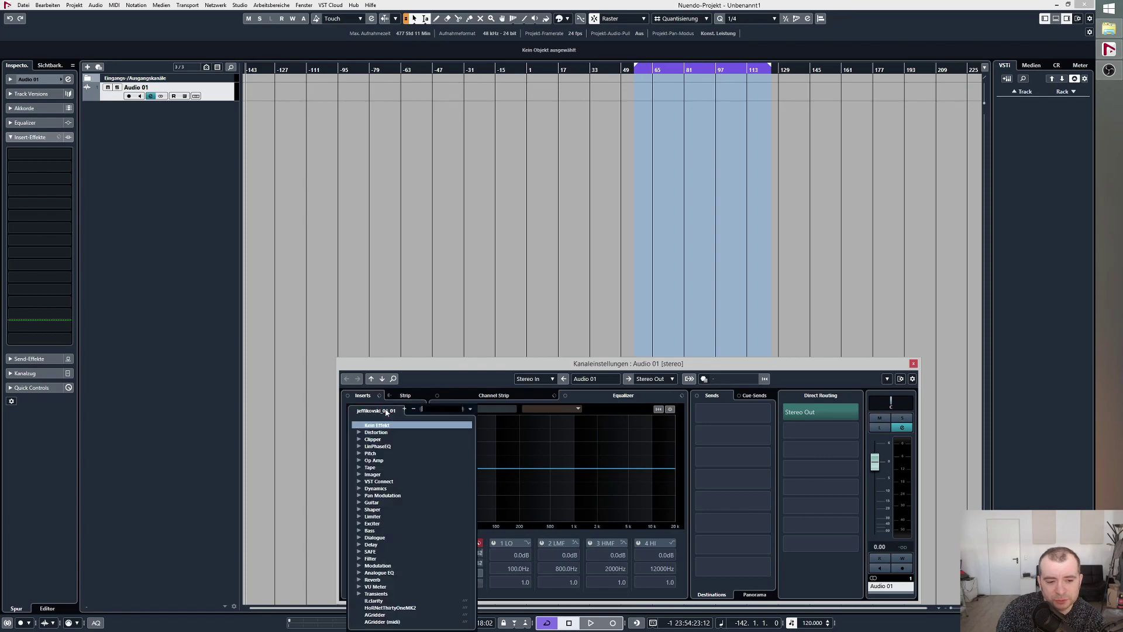
- Insert AGridder on Audio 01, move its window right, and check its buffering and server options
click(377, 609)
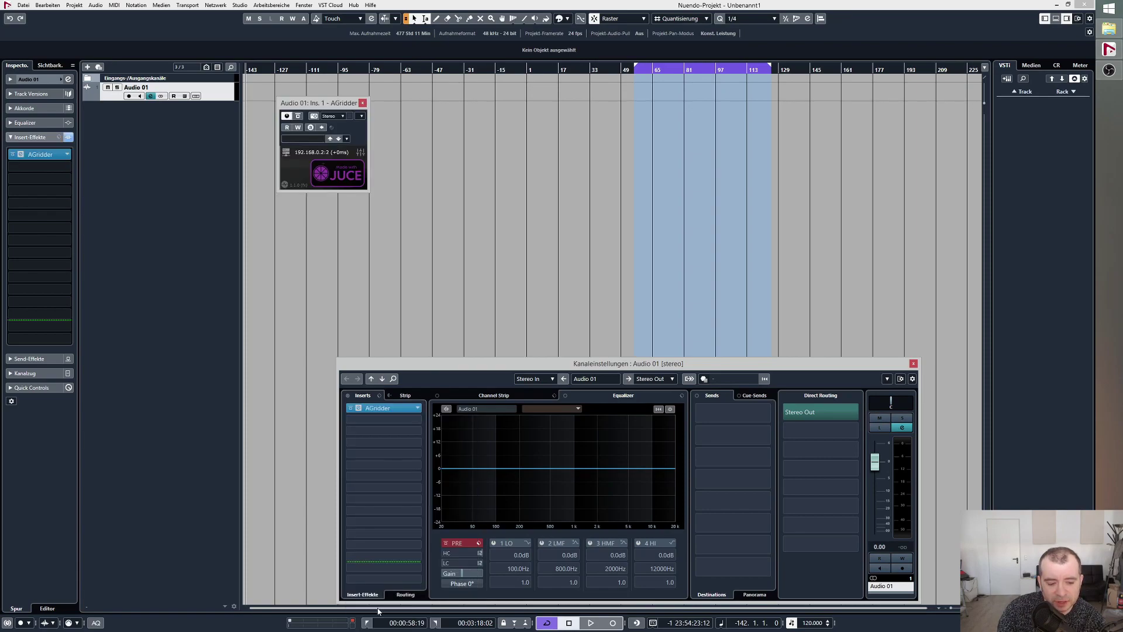
drag(338, 98, 606, 121)
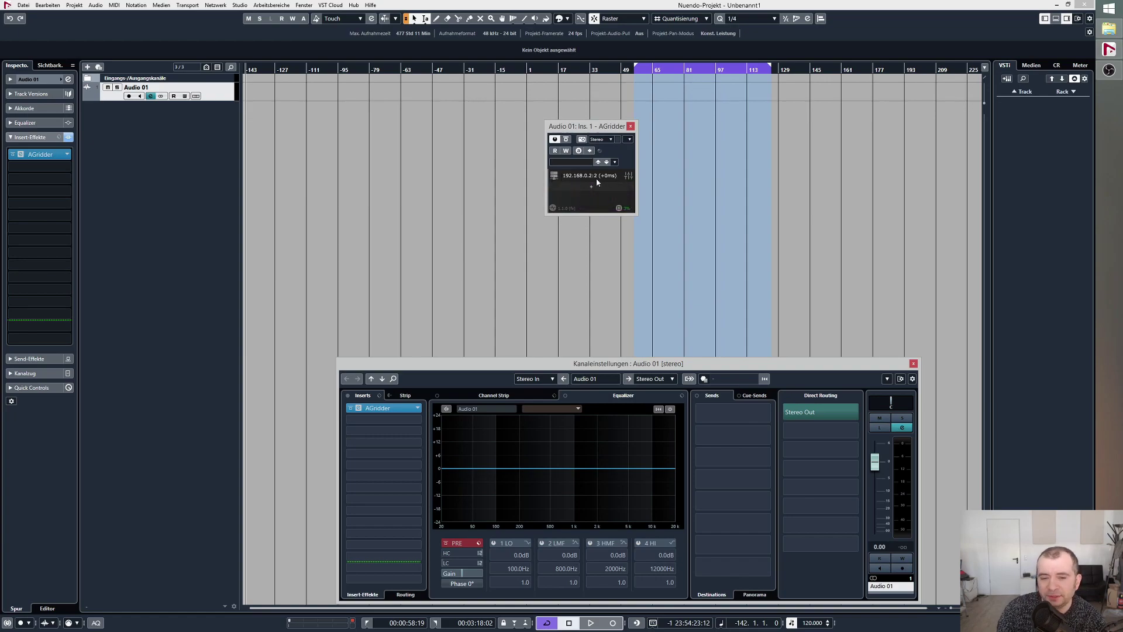
click(555, 176)
mouse_move(571, 205)
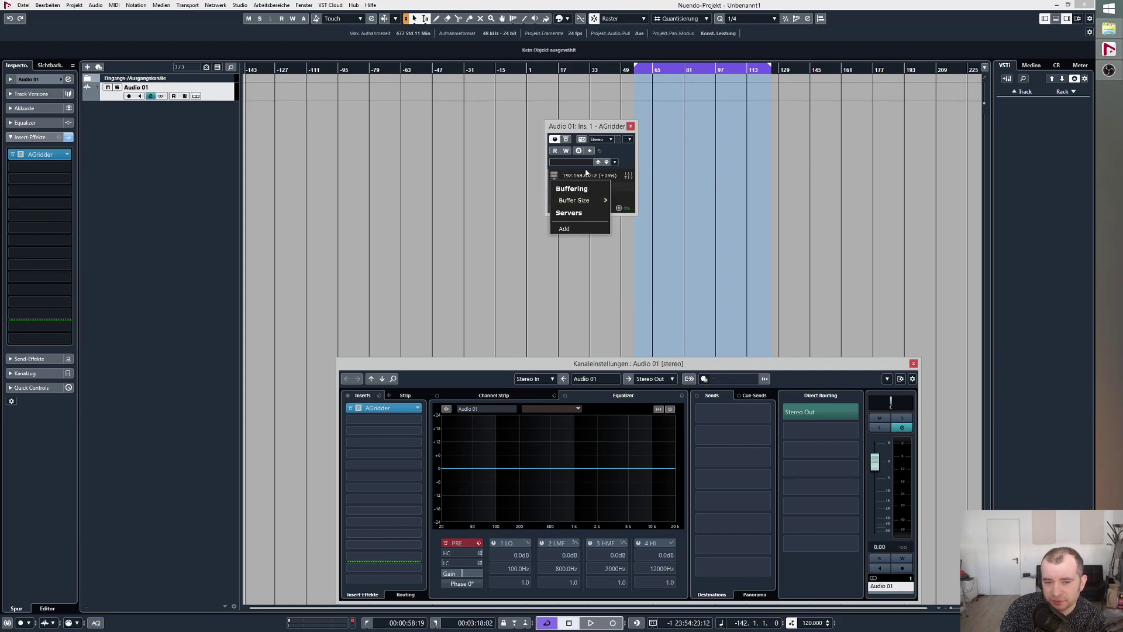
click(672, 220)
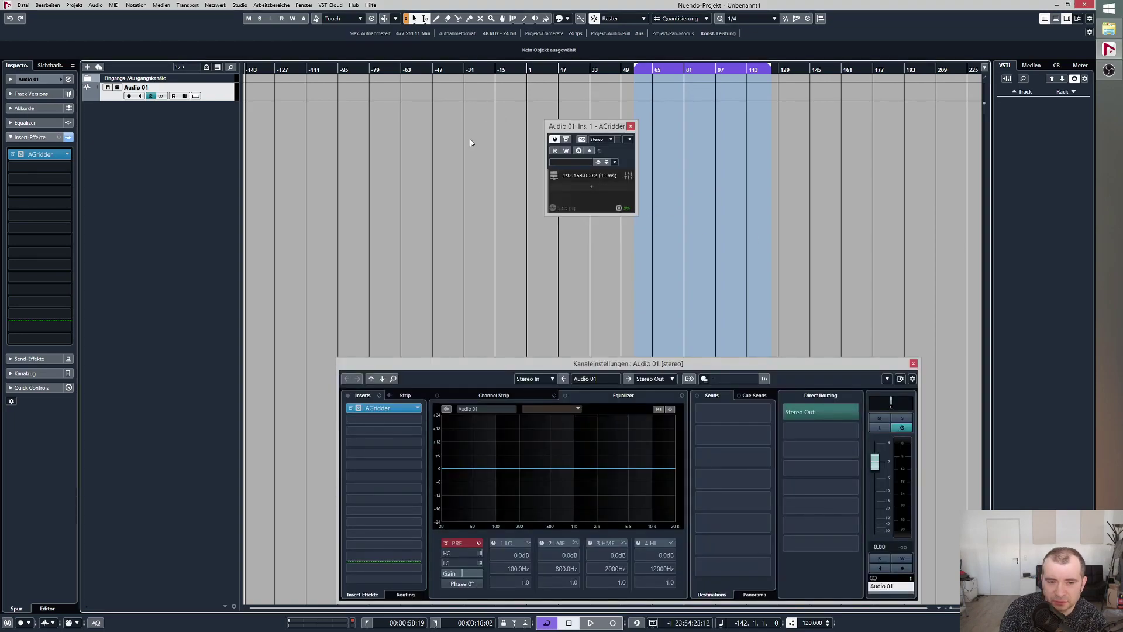
- Load Arturia Filter MINI from the Fx|Filter category into the AGridder chain
click(591, 187)
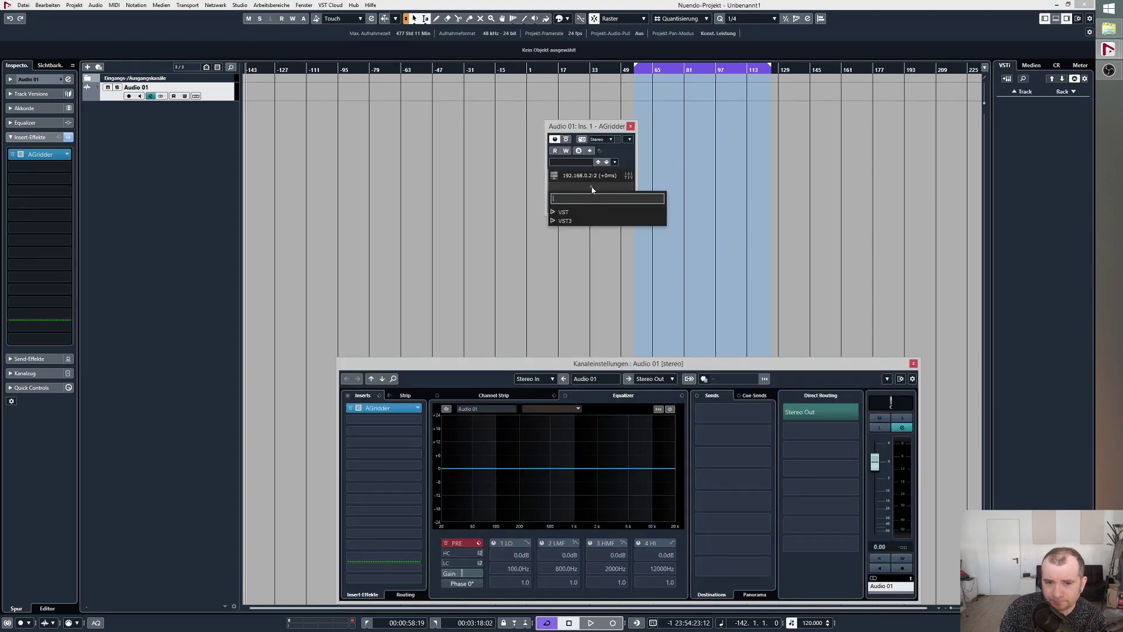
click(559, 221)
click(554, 212)
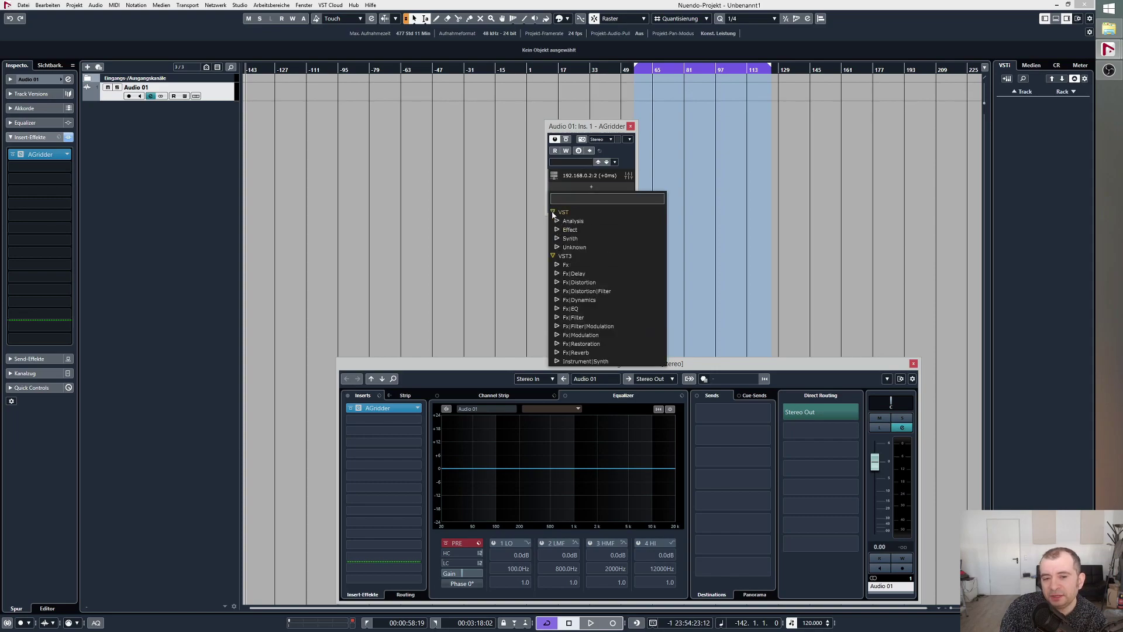
click(557, 317)
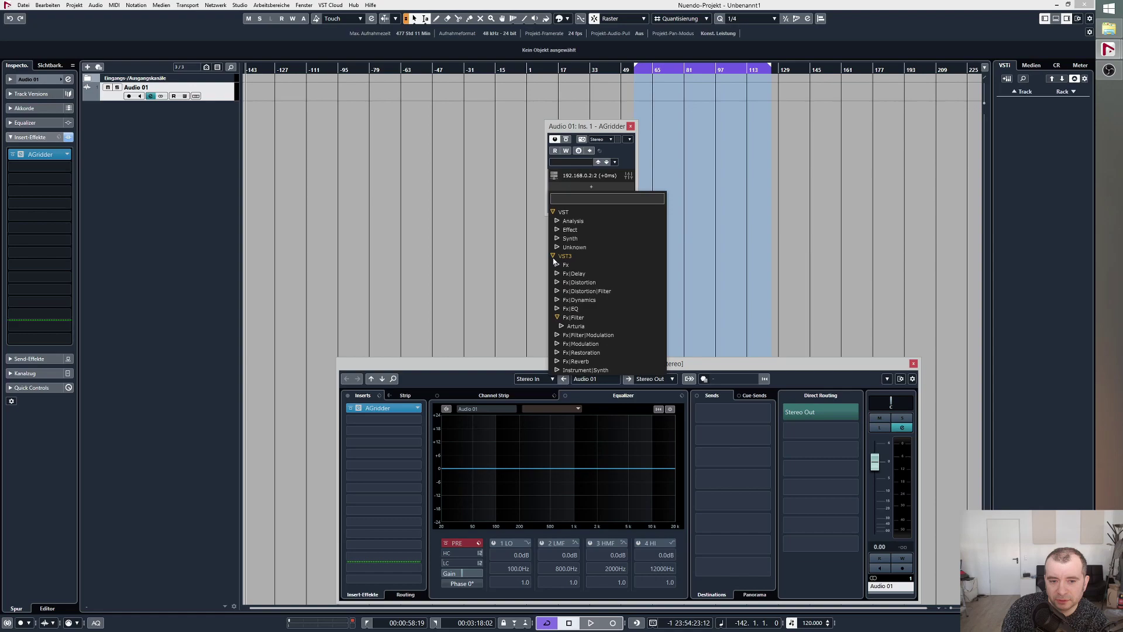
click(563, 325)
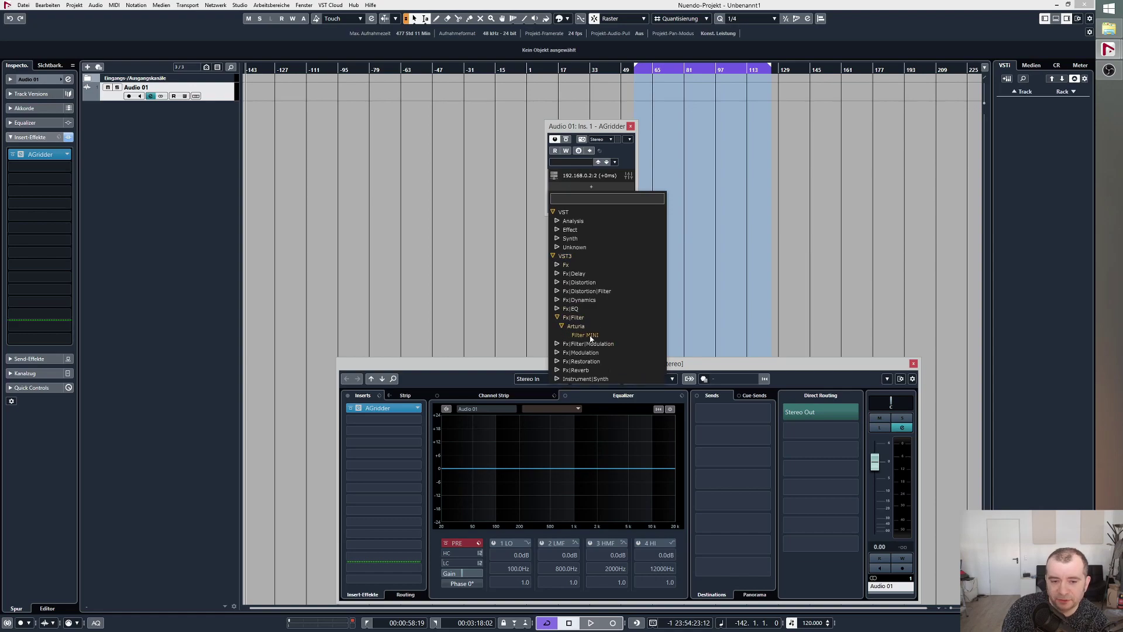
click(582, 335)
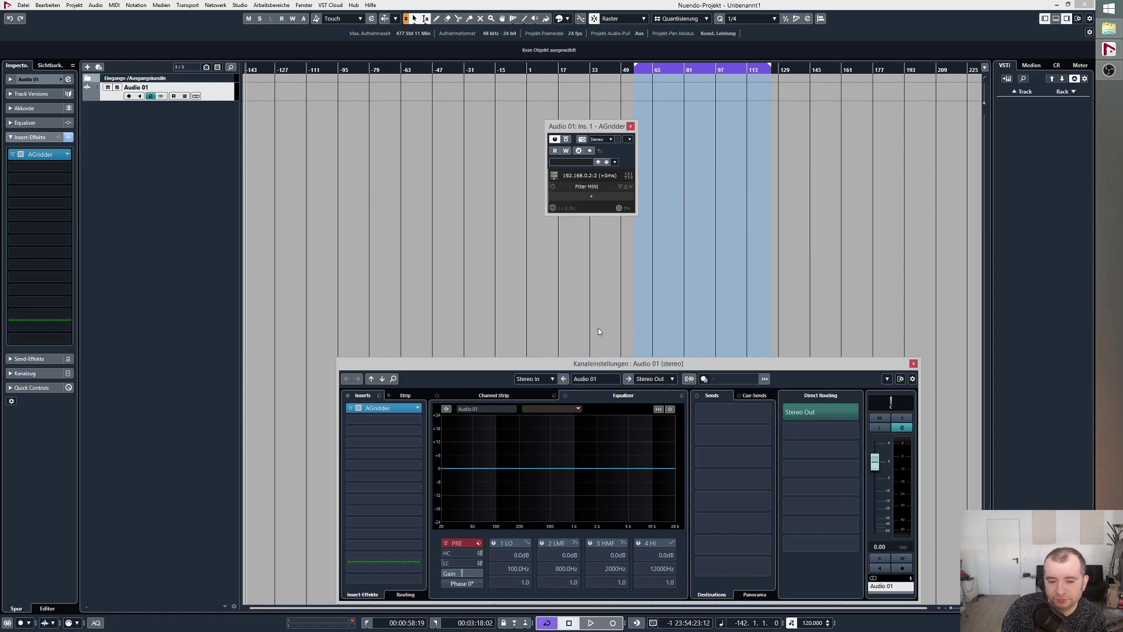
- Open the Filter MINI editor at the top left, enlarged and shown without the remote desktop
click(587, 187)
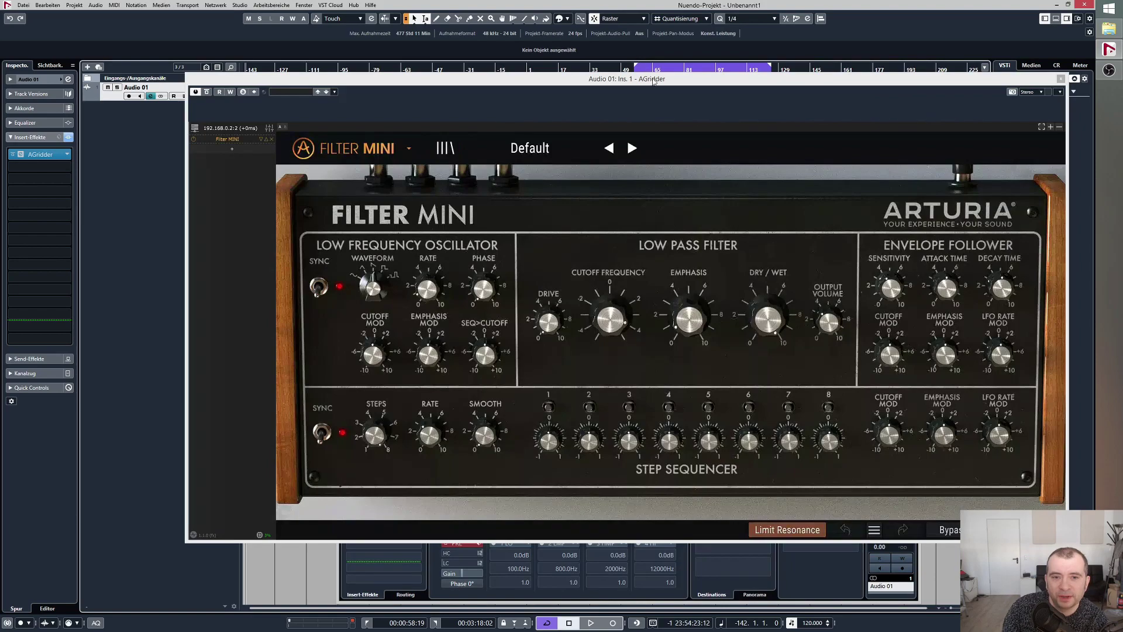
drag(654, 80, 492, 30)
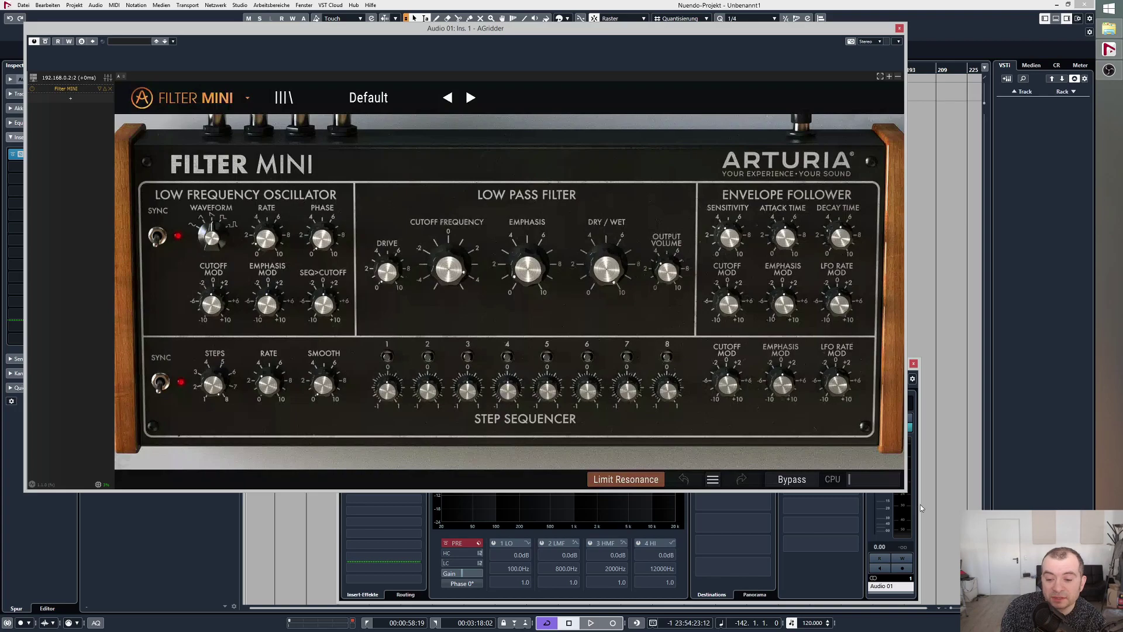
click(889, 77)
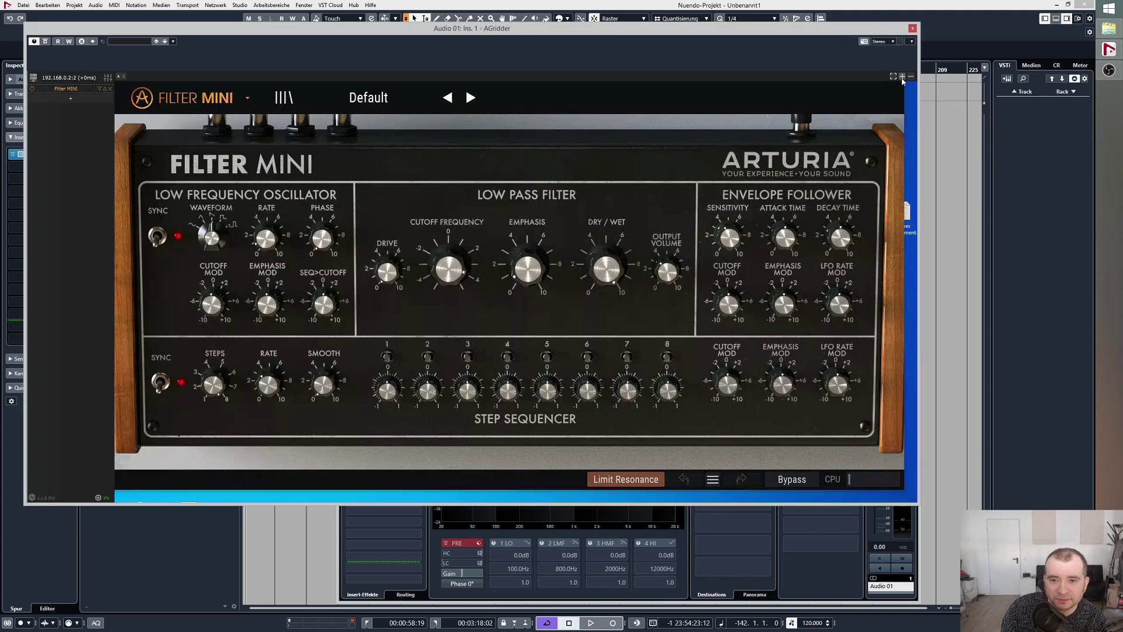
click(902, 76)
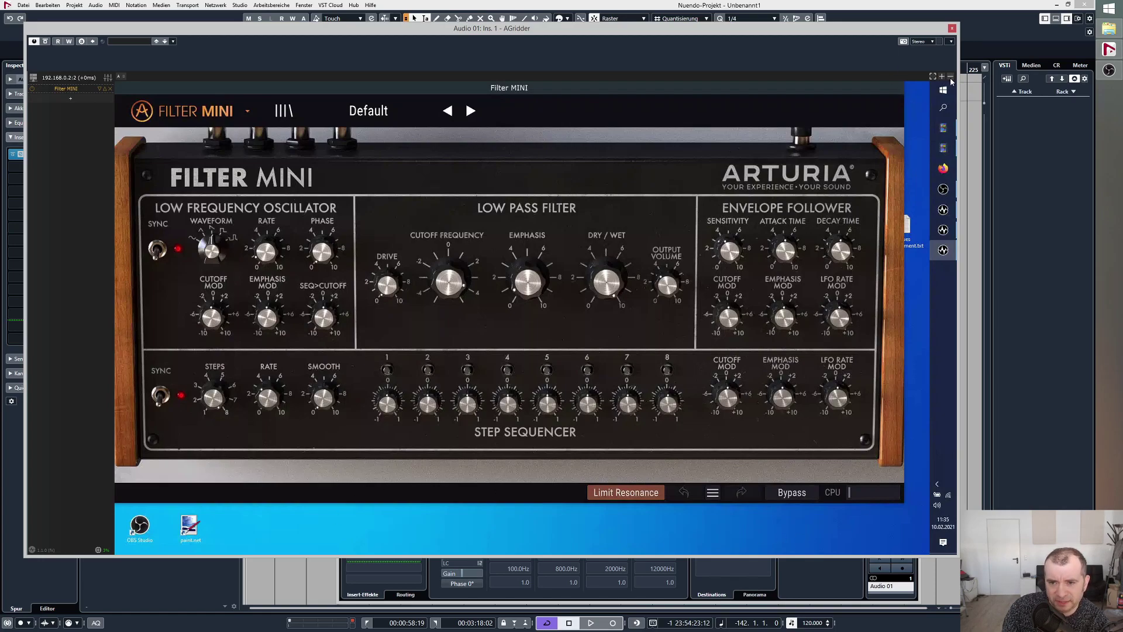
click(932, 77)
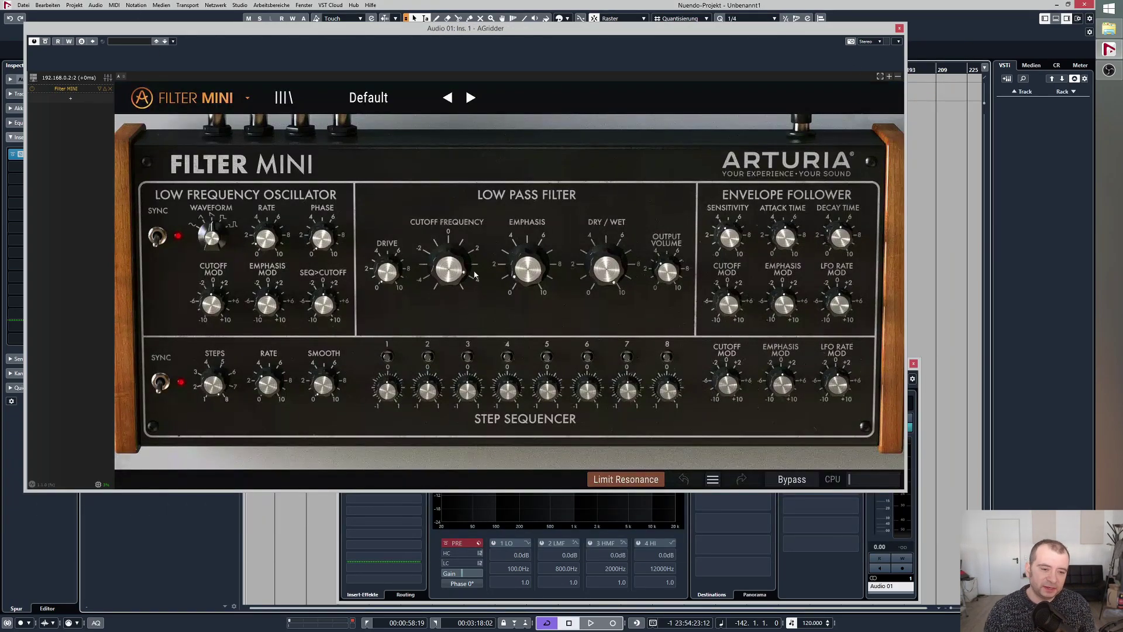
- Lower Filter MINI's Cutoff Frequency and sweep Dry/Wet up and back to its setting
drag(439, 271, 572, 268)
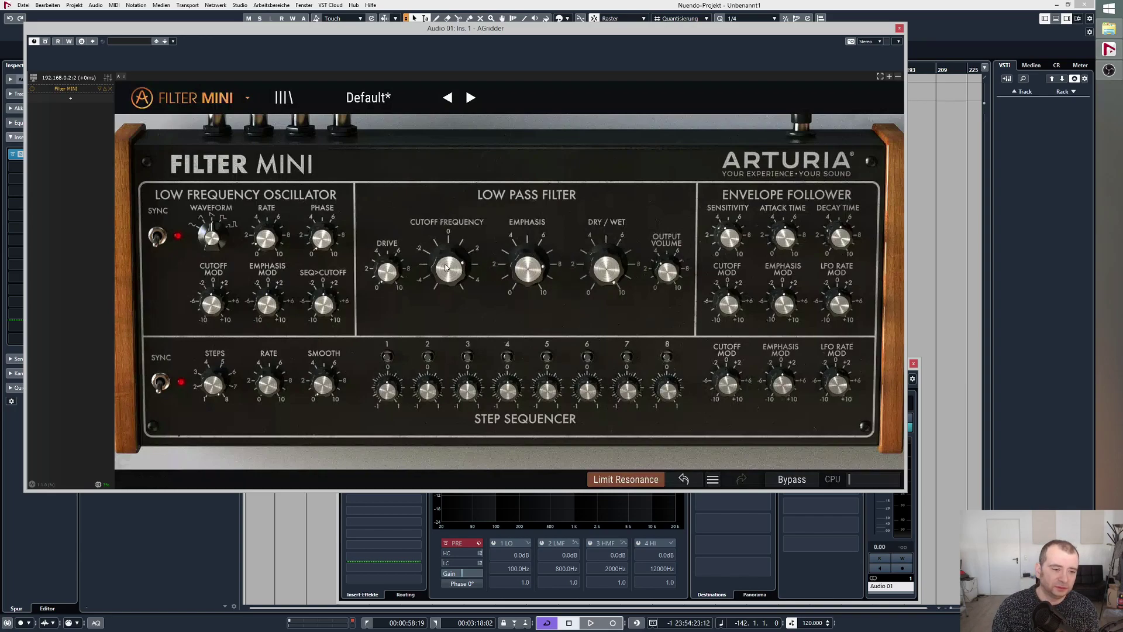
mouse_move(447, 268)
mouse_down()
mouse_move(444, 278)
mouse_move(436, 266)
mouse_up()
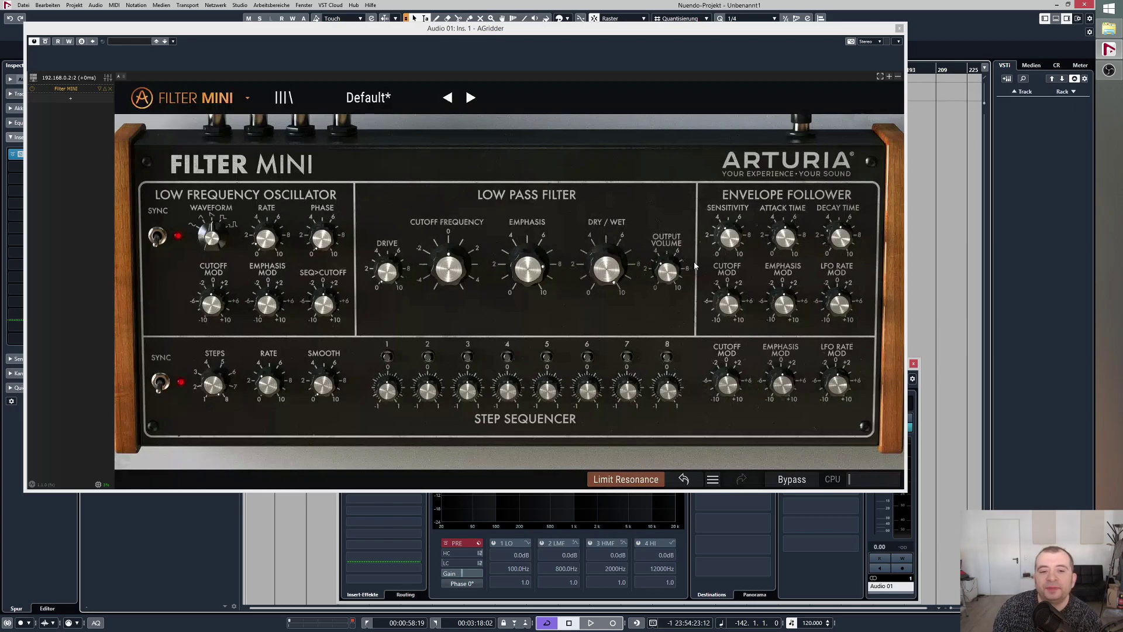
click(606, 301)
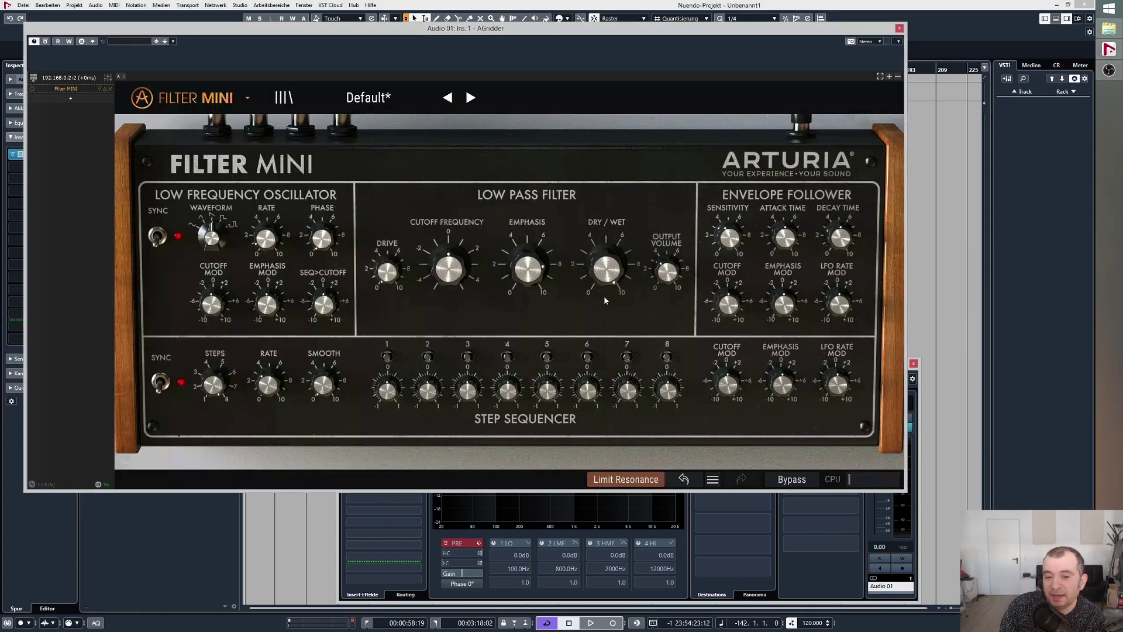
drag(603, 295, 629, 294)
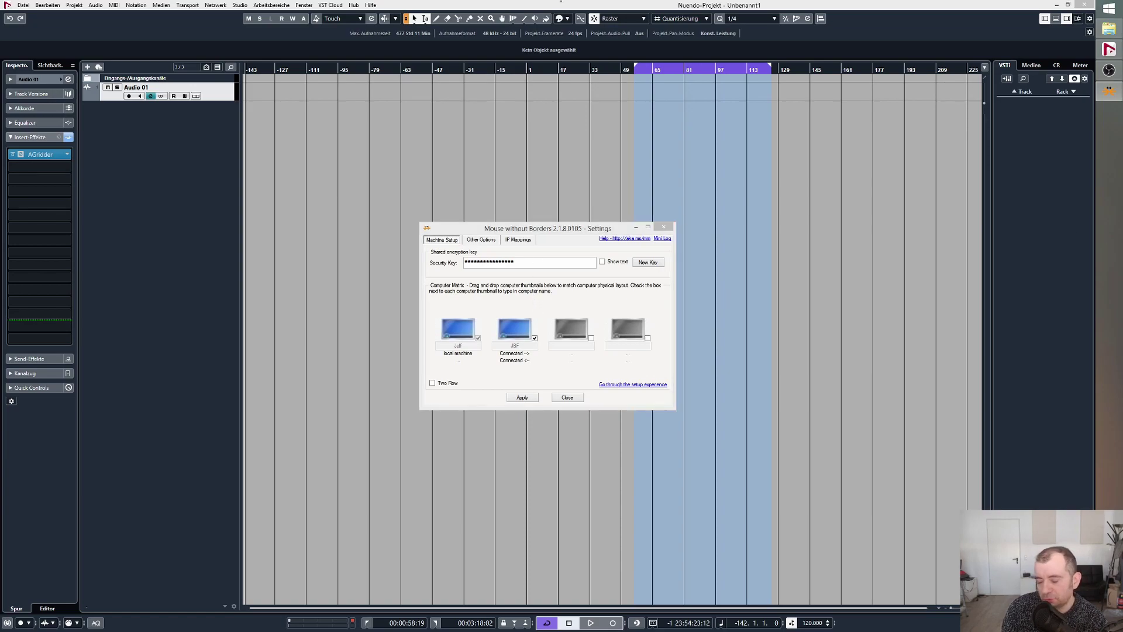
- Close the Mouse without Borders settings to bring the Filter MINI editor back into view
click(664, 226)
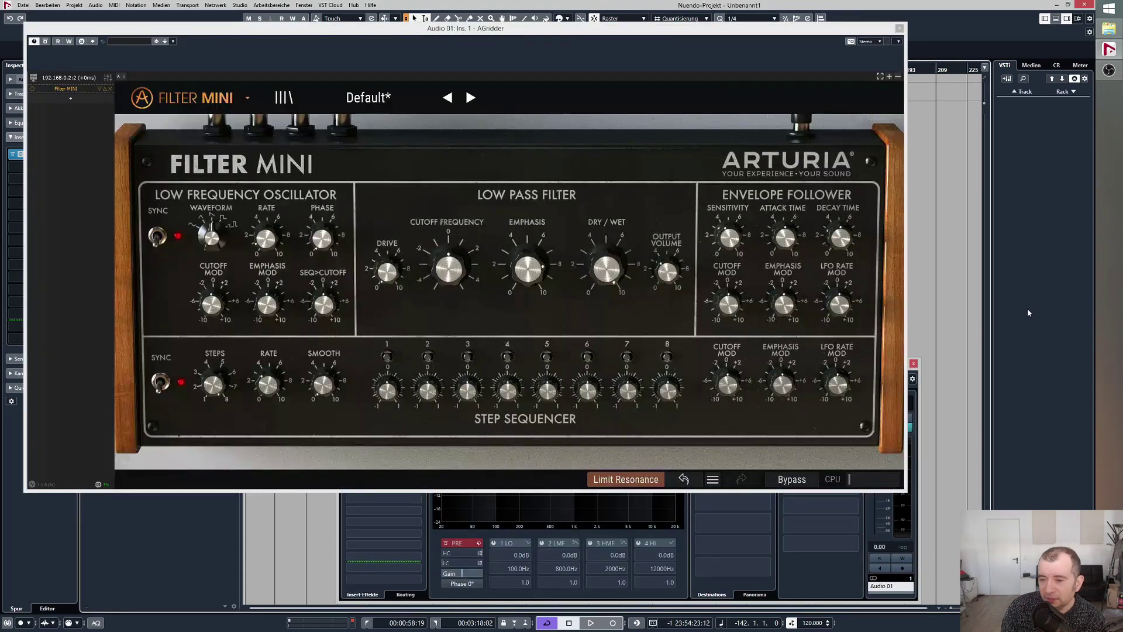
- Close Filter MINI, check the version under Hilfe > Über Nuendo, and centre the AGridder window
click(900, 29)
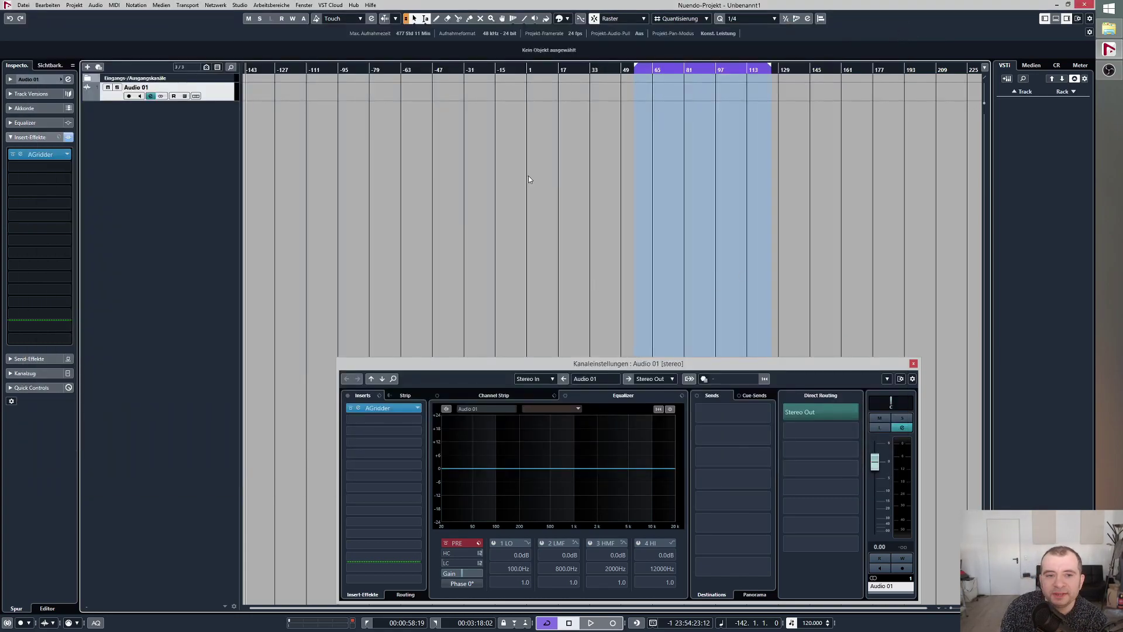
click(359, 408)
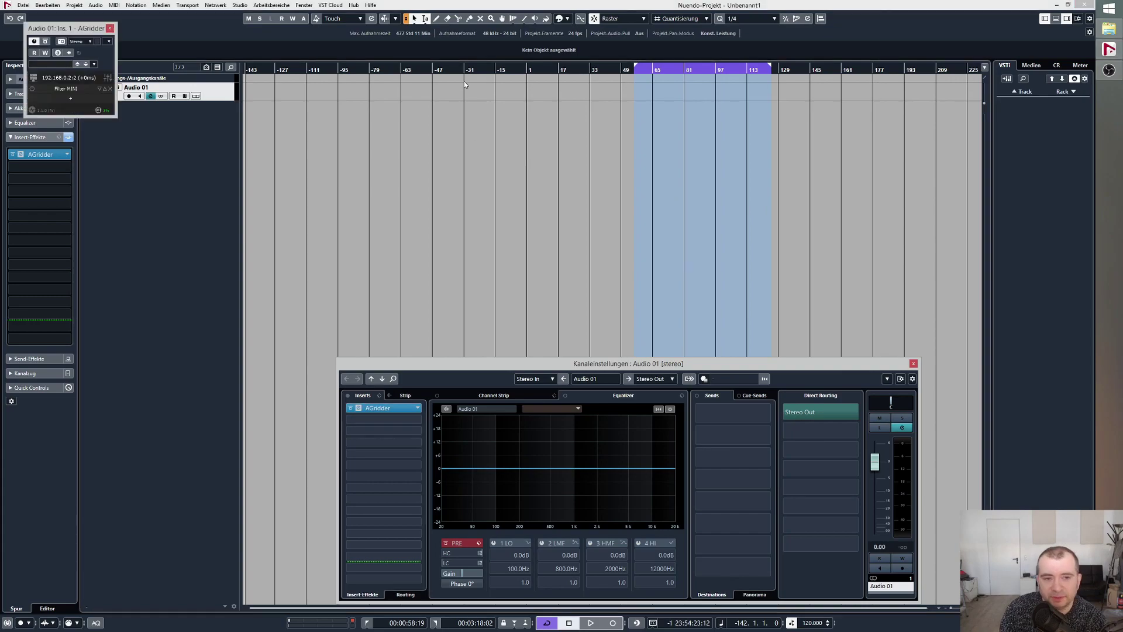
click(368, 6)
click(386, 42)
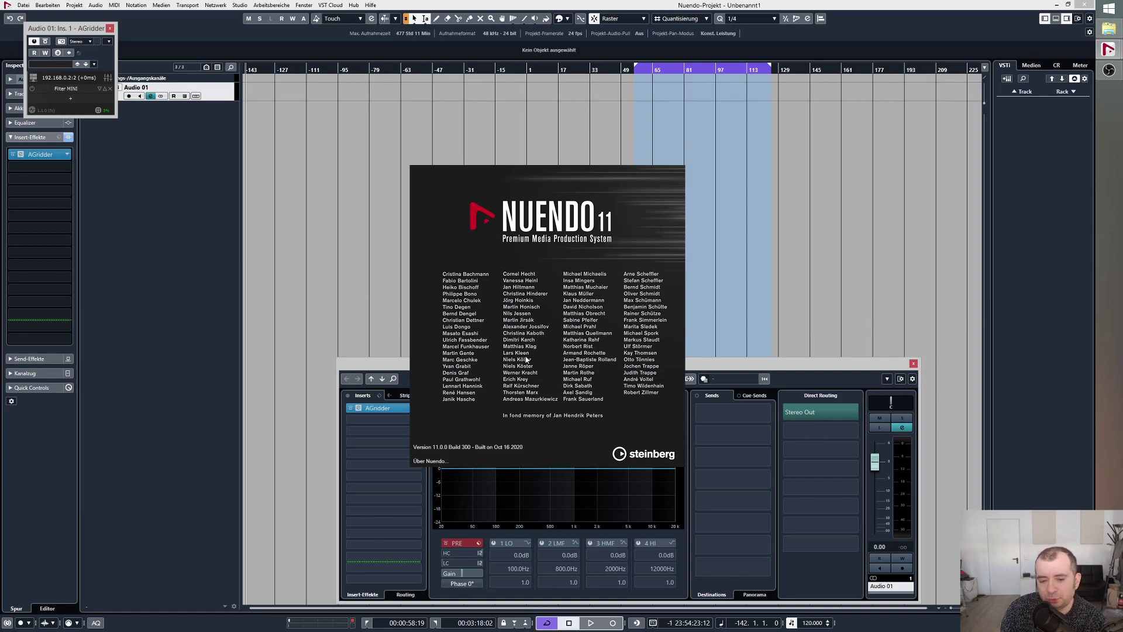
click(654, 169)
click(820, 277)
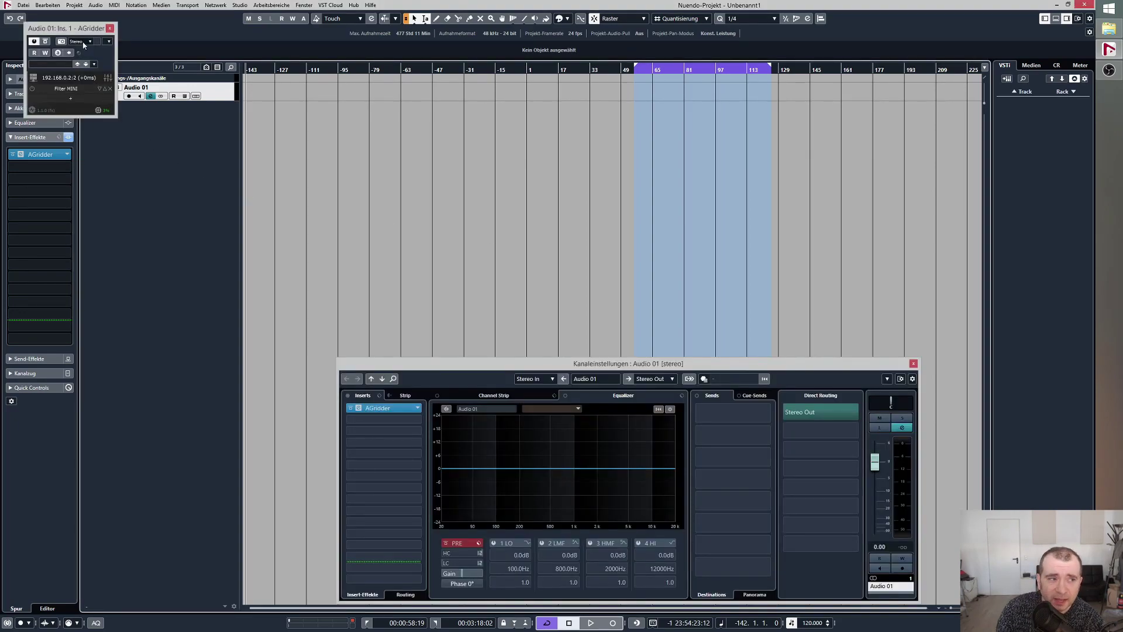
drag(98, 38, 425, 133)
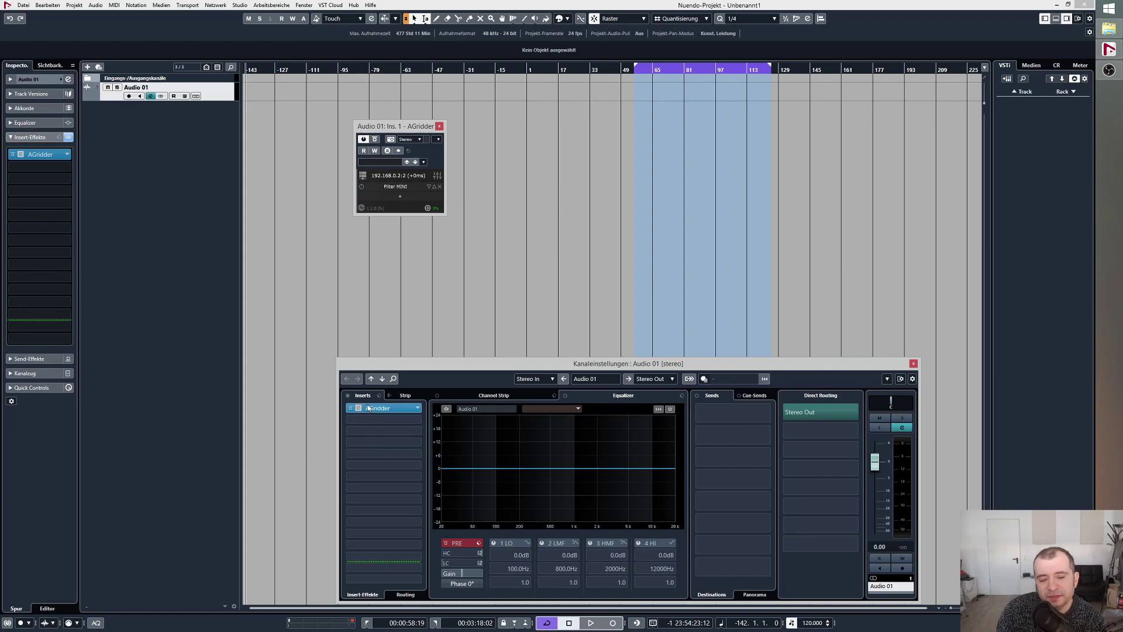
- Add AnalogObsession's Harqules EQ from Fx|EQ after Filter MINI and show its editor
click(400, 196)
click(362, 242)
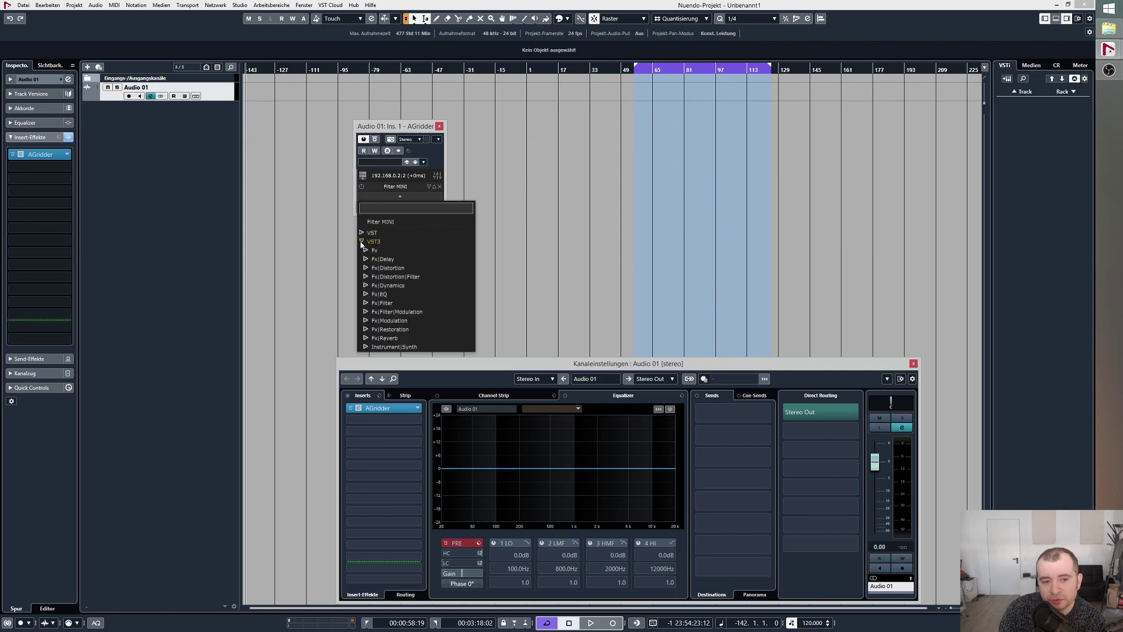
click(366, 258)
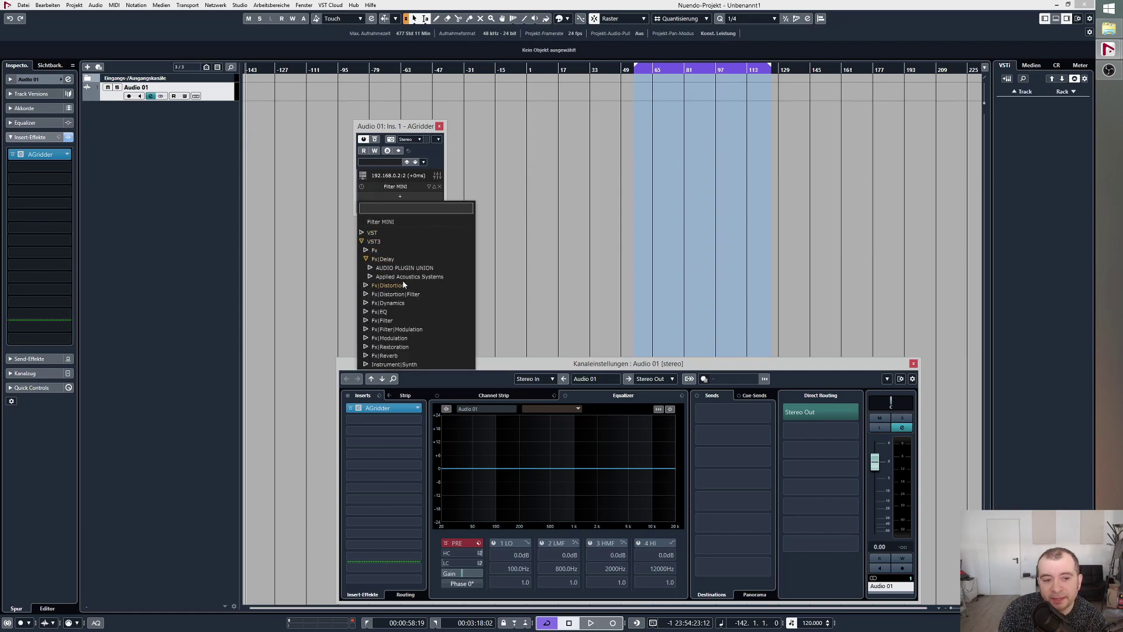
click(370, 268)
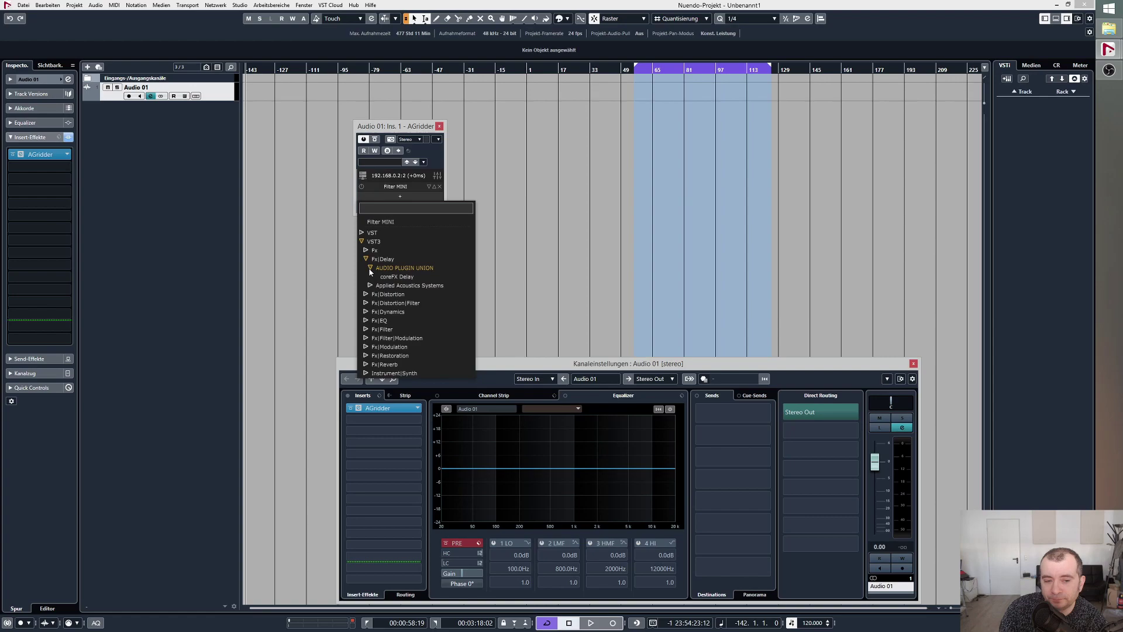
click(367, 320)
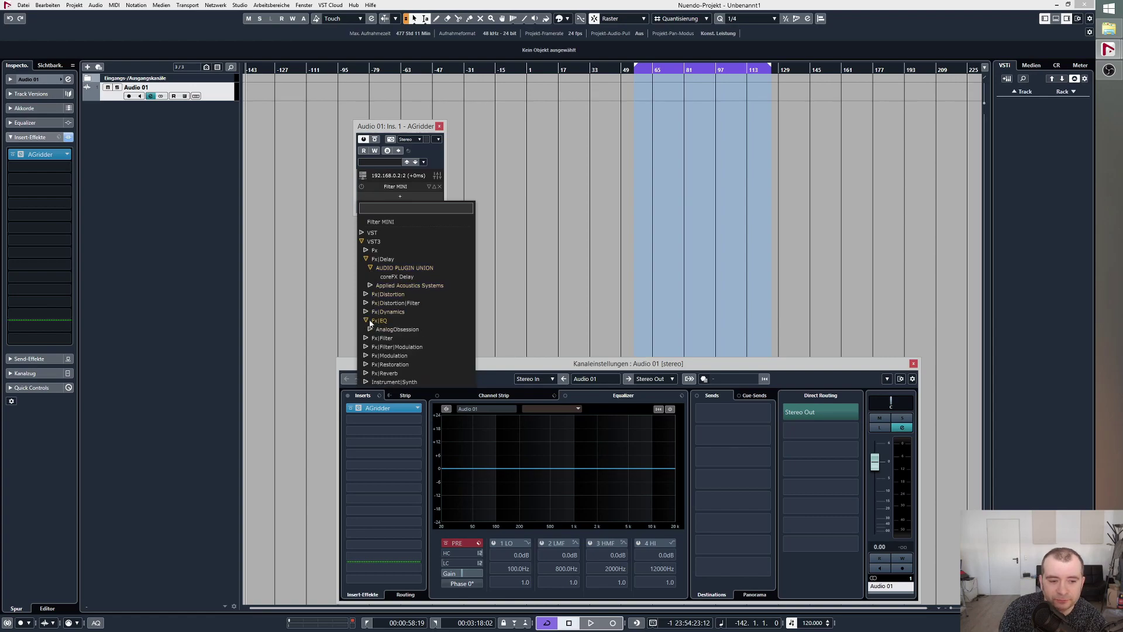
click(370, 330)
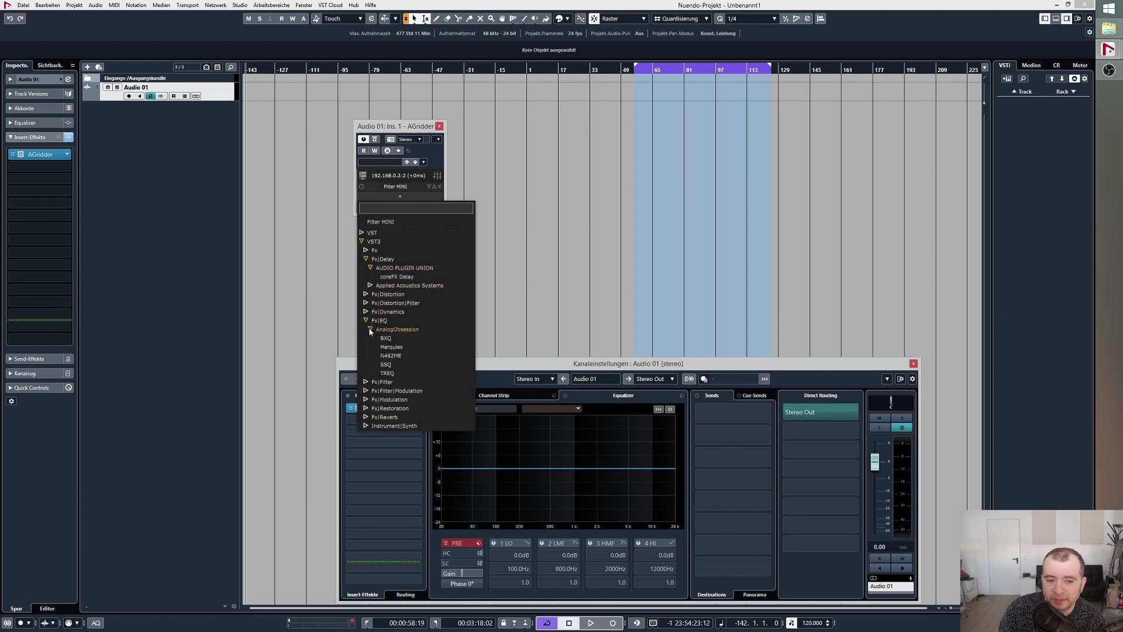
click(391, 348)
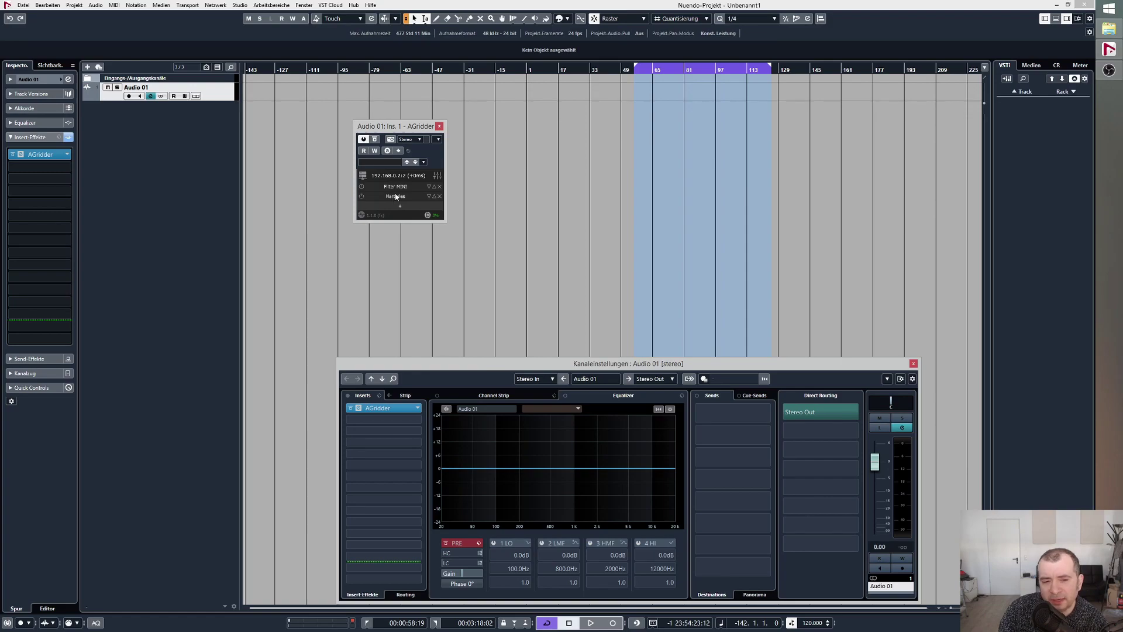
click(393, 197)
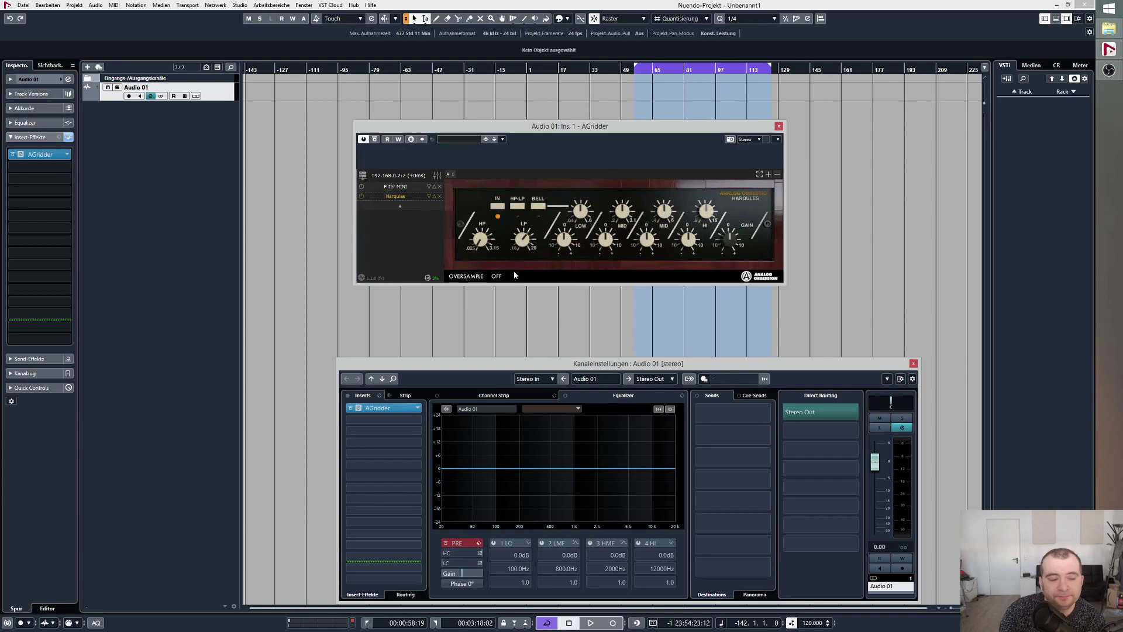
- Create instrument track AGridder (inst) 01 using AGridder (inst) as its instrument
right_click(145, 146)
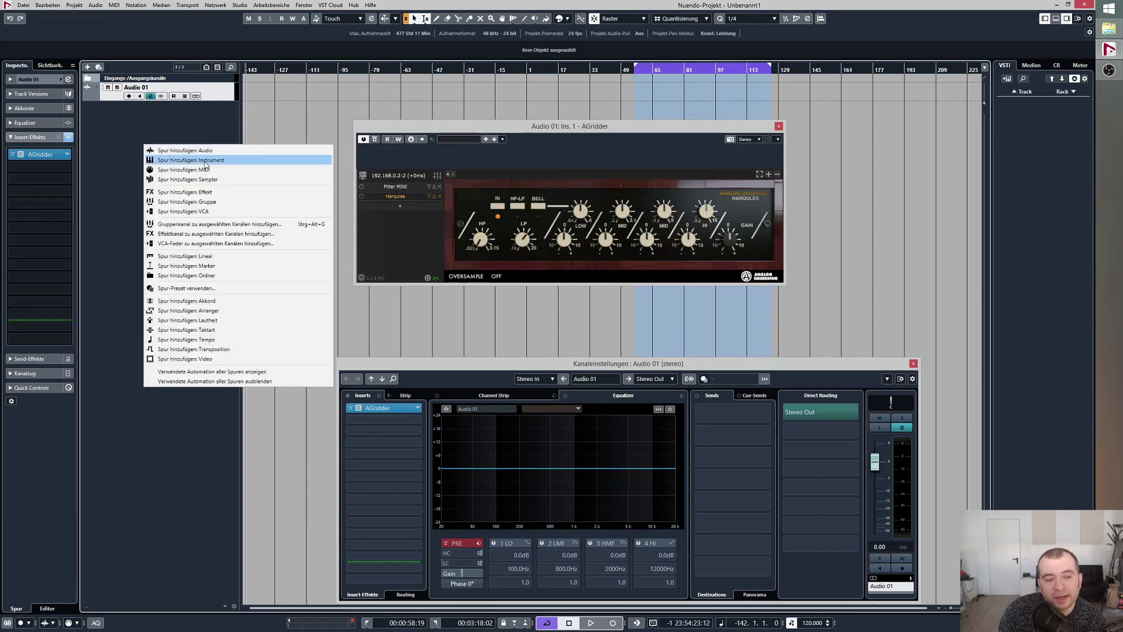
click(208, 160)
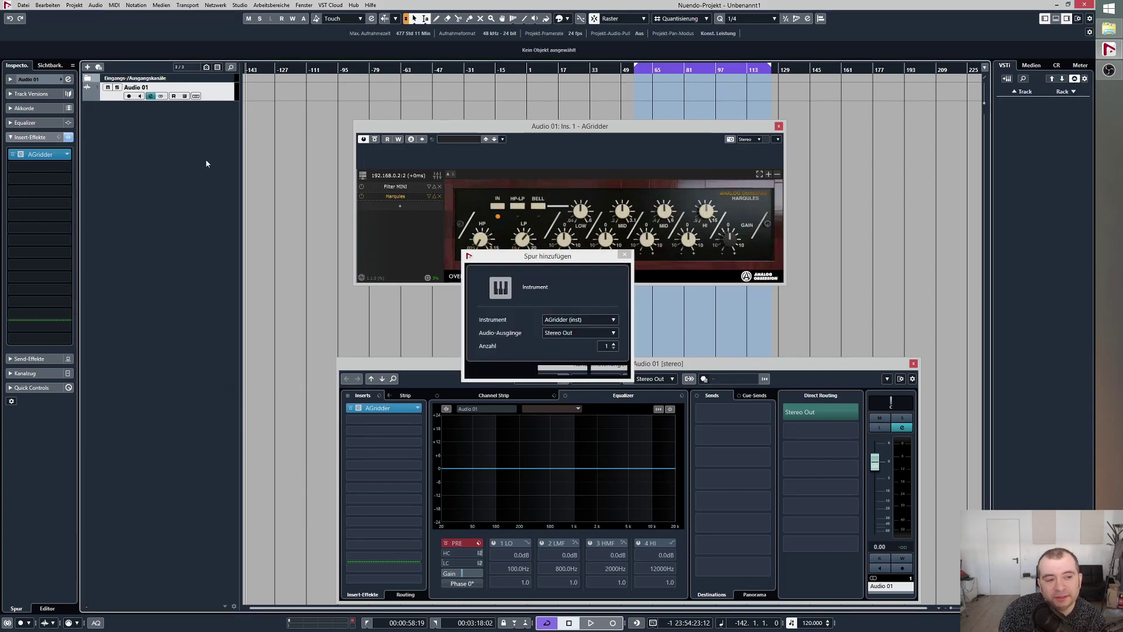
click(565, 321)
click(515, 621)
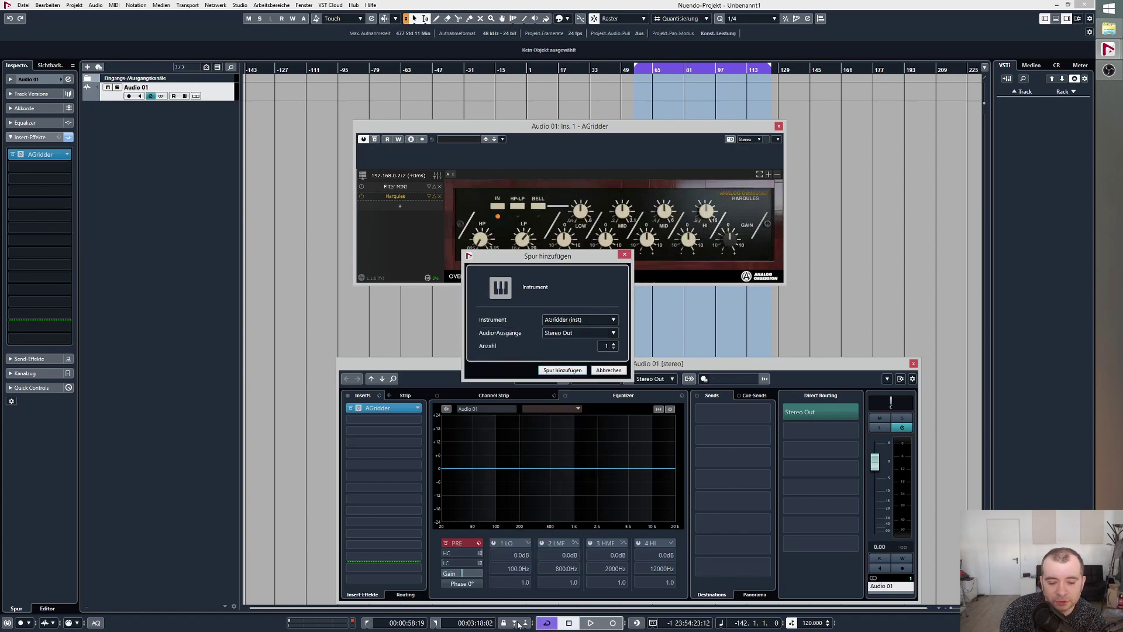
click(569, 371)
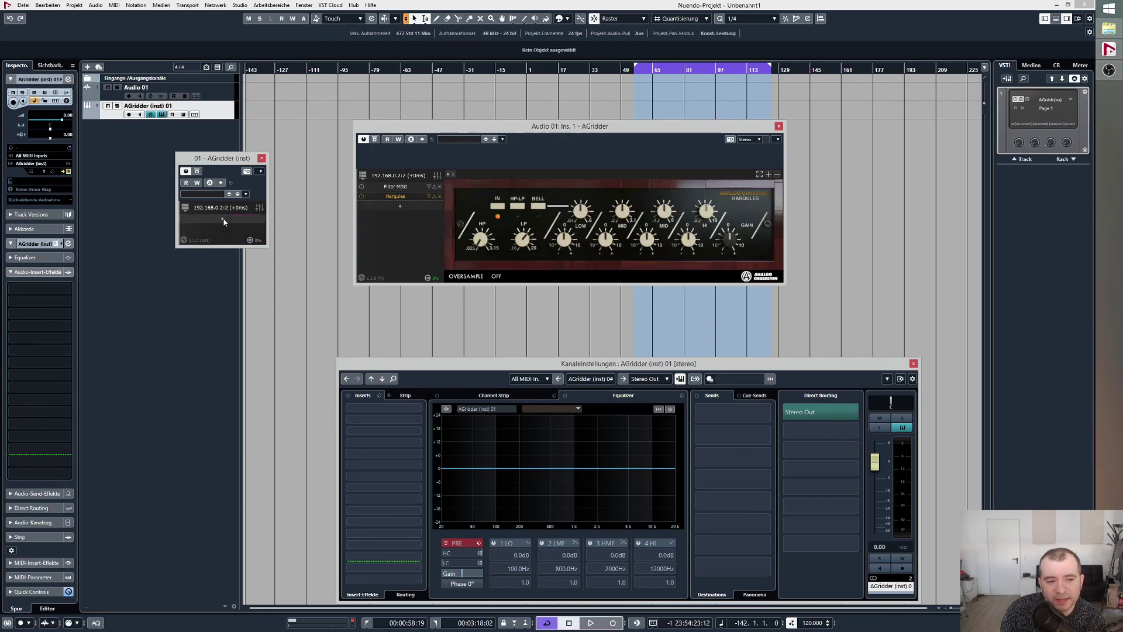
- Load Arturia's ARP 2600 V3 from VST > Synth > Arturia and open its synth panel
click(222, 222)
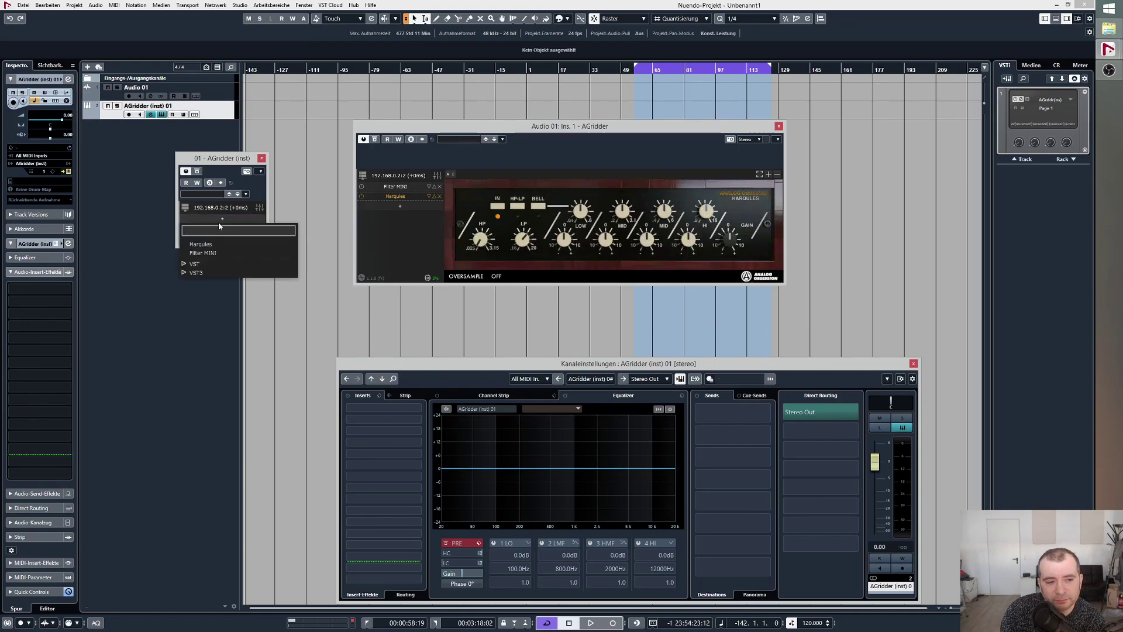
click(184, 273)
click(183, 263)
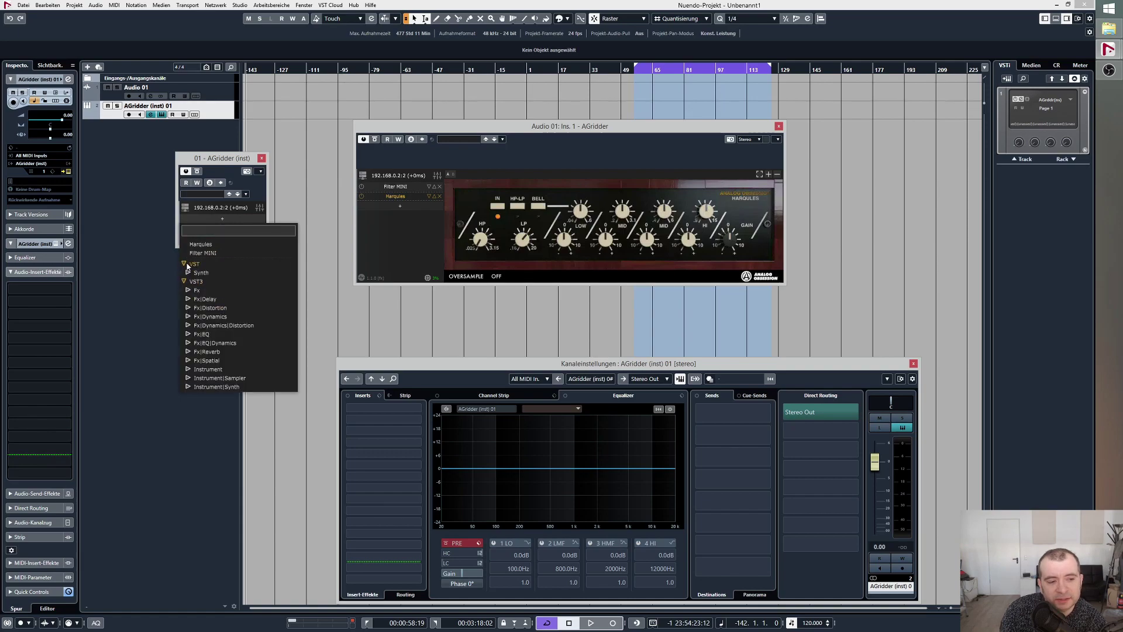
click(188, 272)
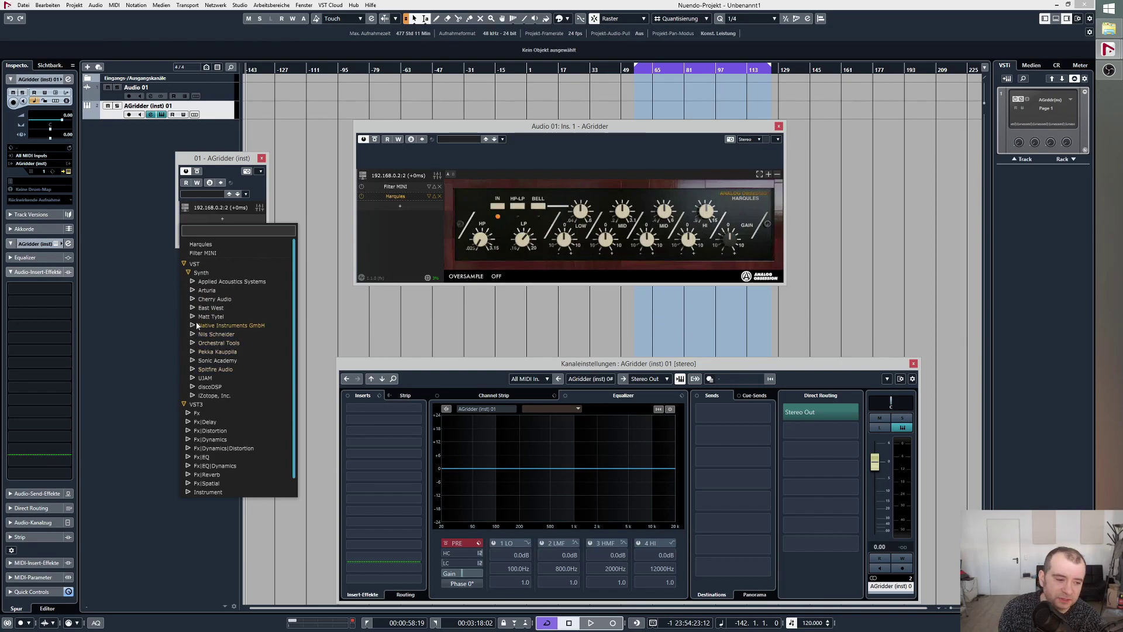
click(192, 290)
click(223, 300)
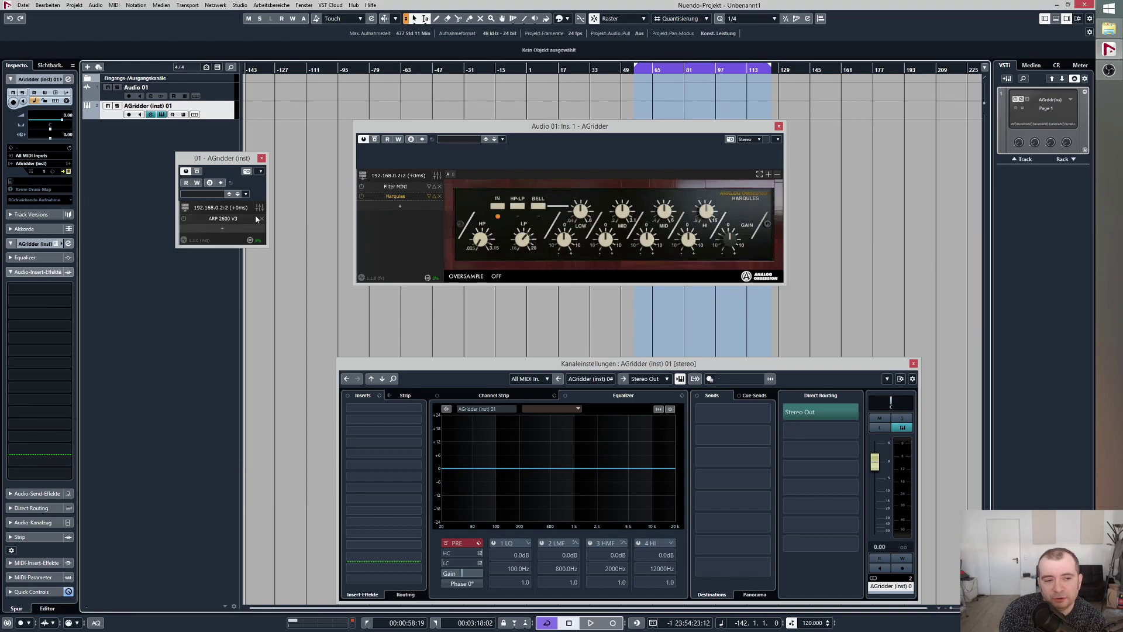
click(218, 220)
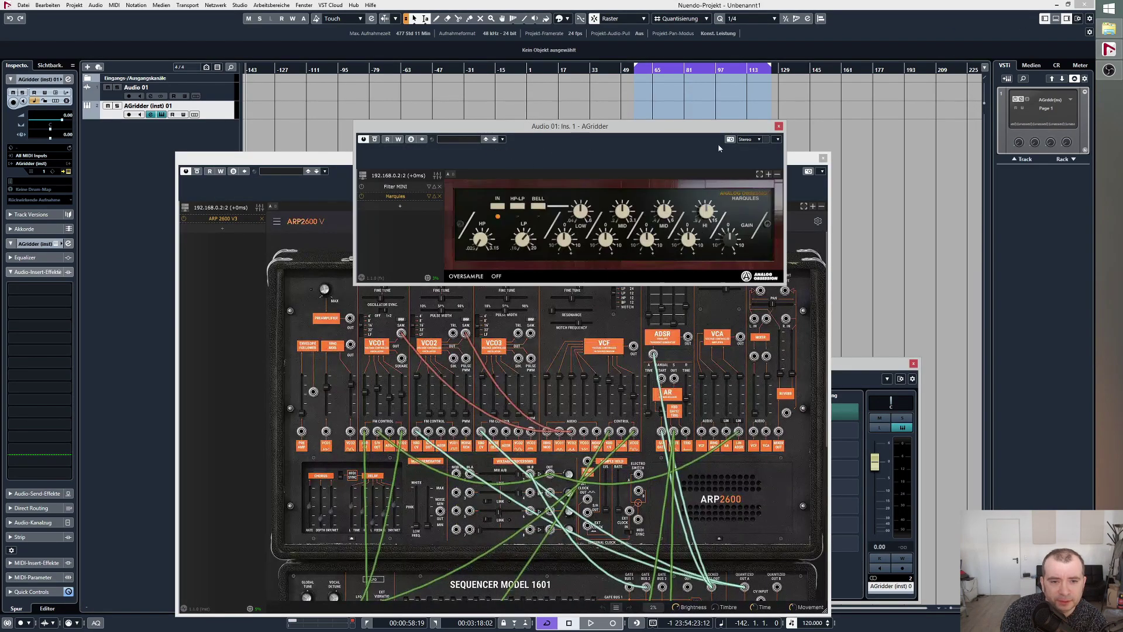
- Close Audio 01's AGridder window, raise ARP 2600 VCO2 fine tune to +15.17 %, then close ARP 2600
click(779, 126)
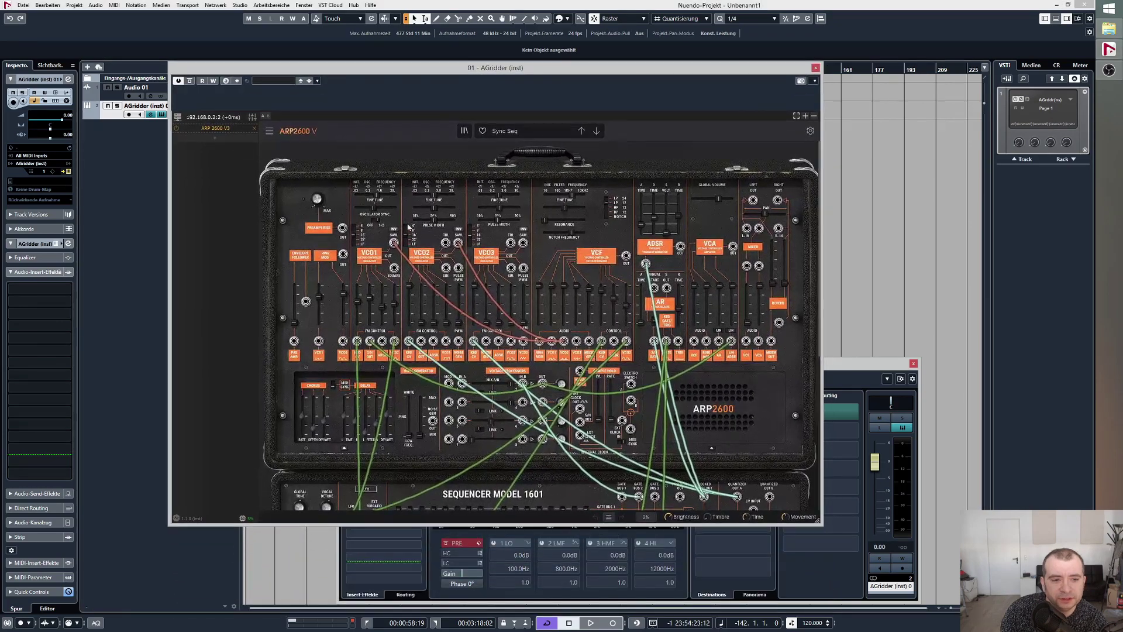
mouse_move(437, 208)
mouse_down()
mouse_move(468, 216)
mouse_move(409, 218)
mouse_move(460, 213)
mouse_move(426, 219)
mouse_move(448, 222)
mouse_up()
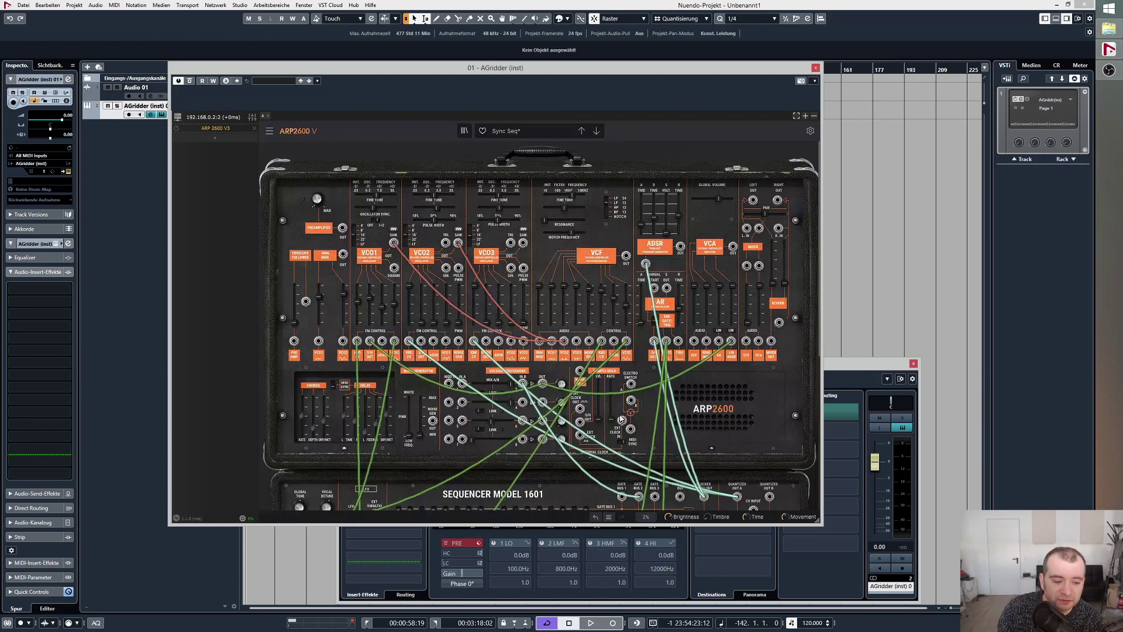
click(816, 68)
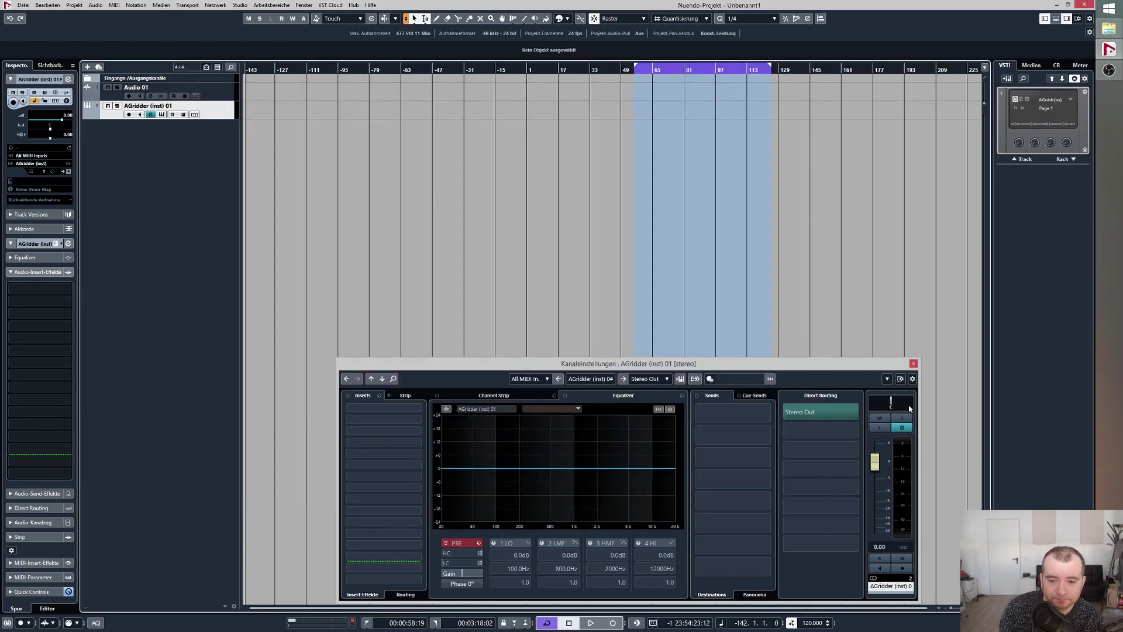
- Reopen the channel settings from the instrument track, move the window higher, and switch it to Audio 01
click(913, 364)
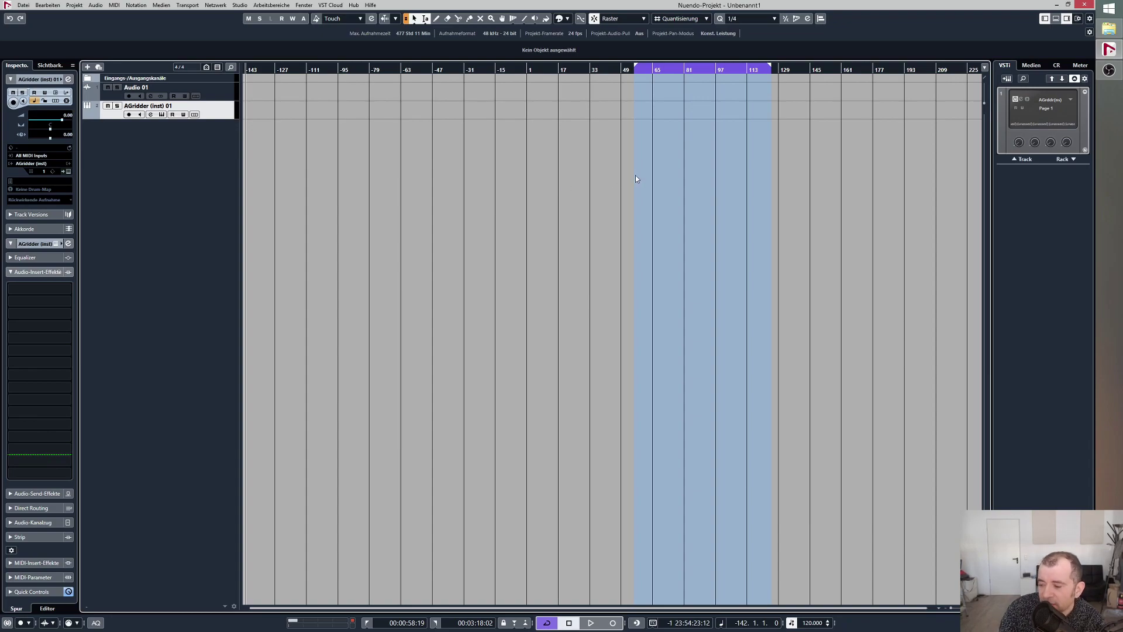
click(151, 115)
drag(427, 363, 394, 228)
click(225, 97)
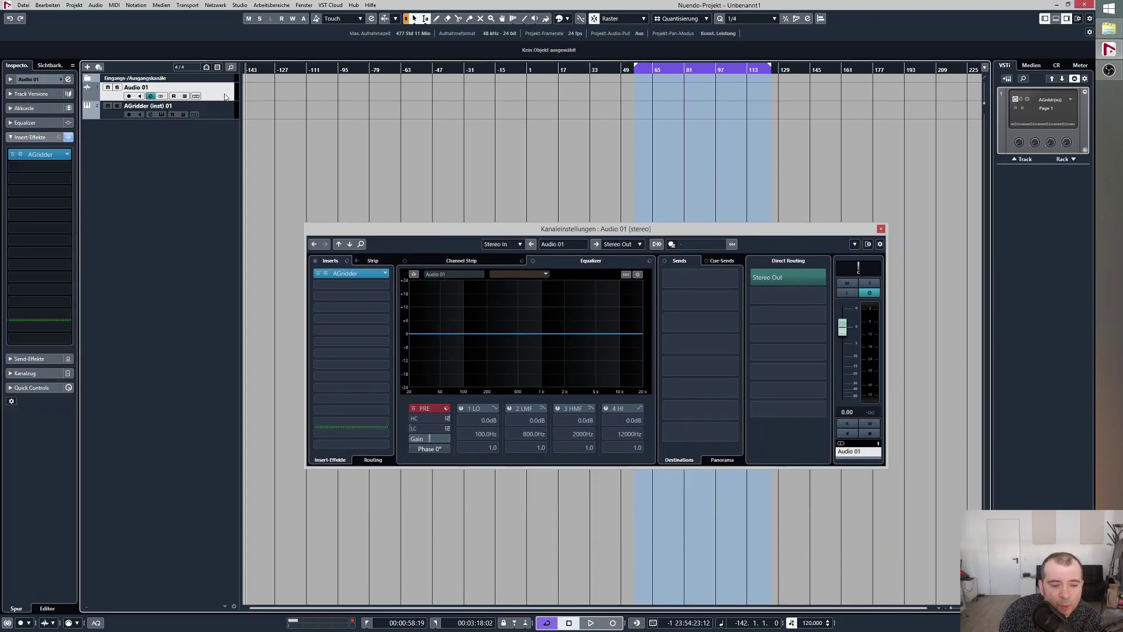
- Open Audio 01's AGridder editor and look through its buffering options without changing them
click(326, 274)
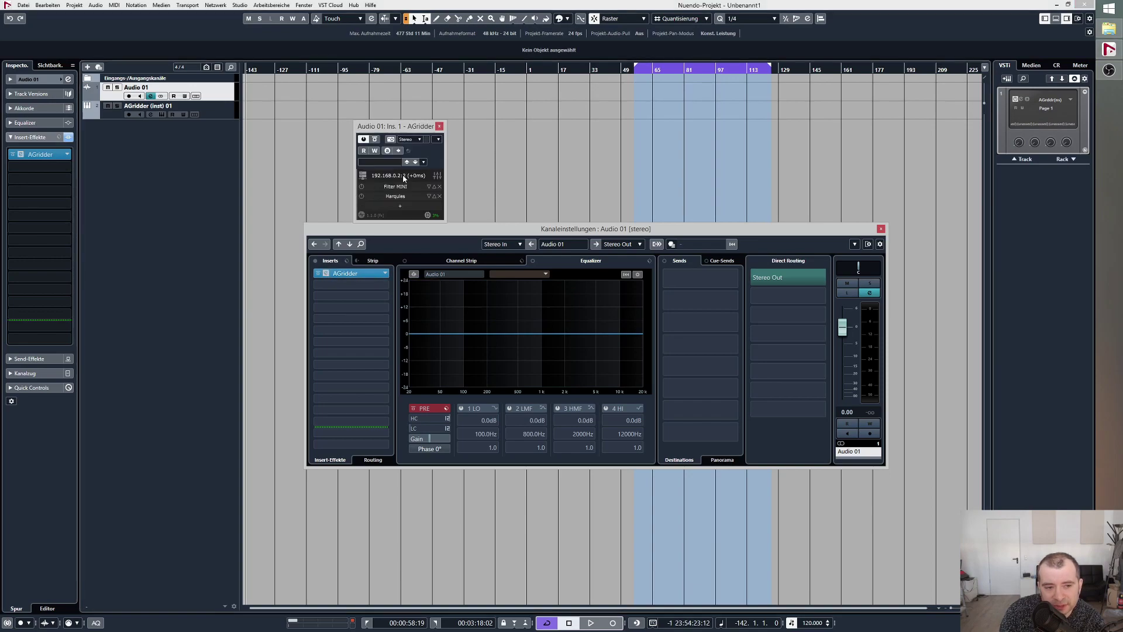
click(362, 177)
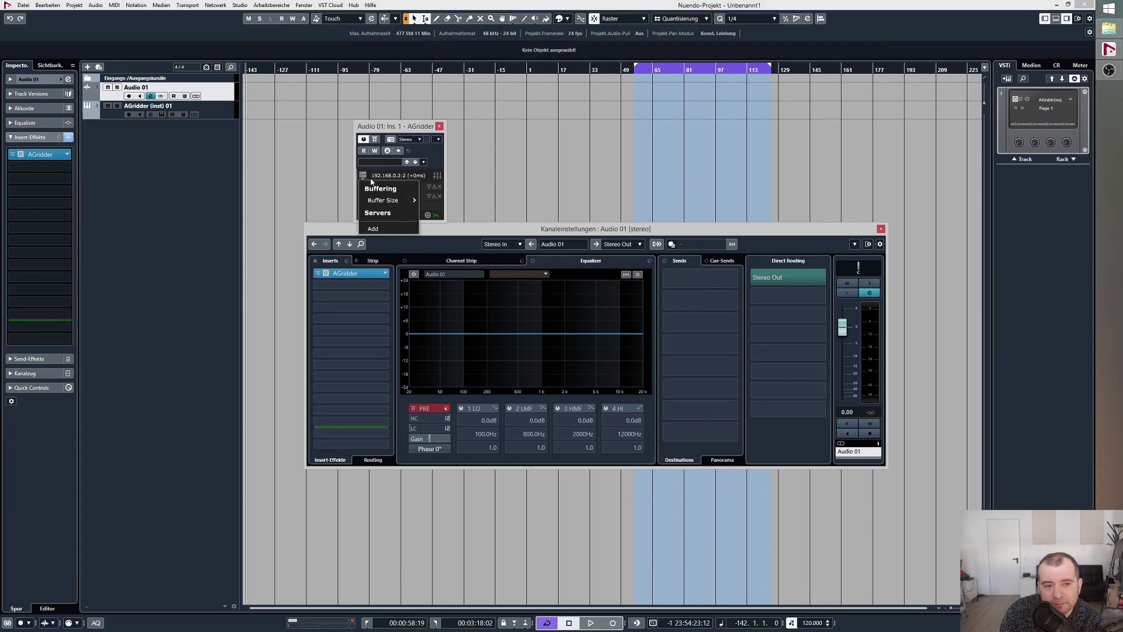
mouse_move(374, 200)
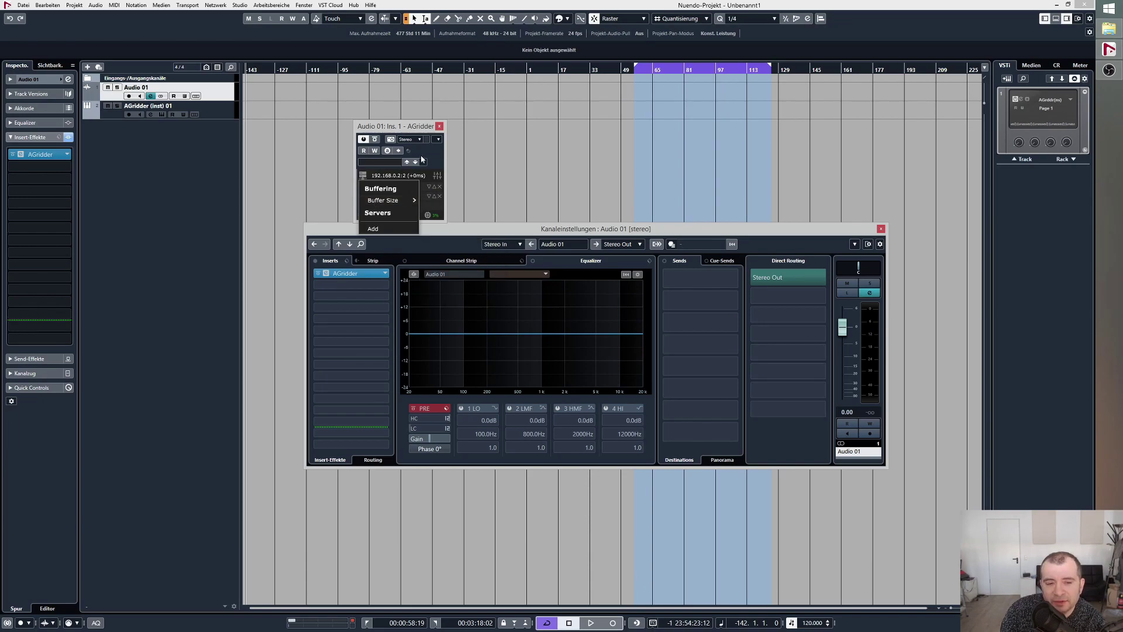
click(395, 116)
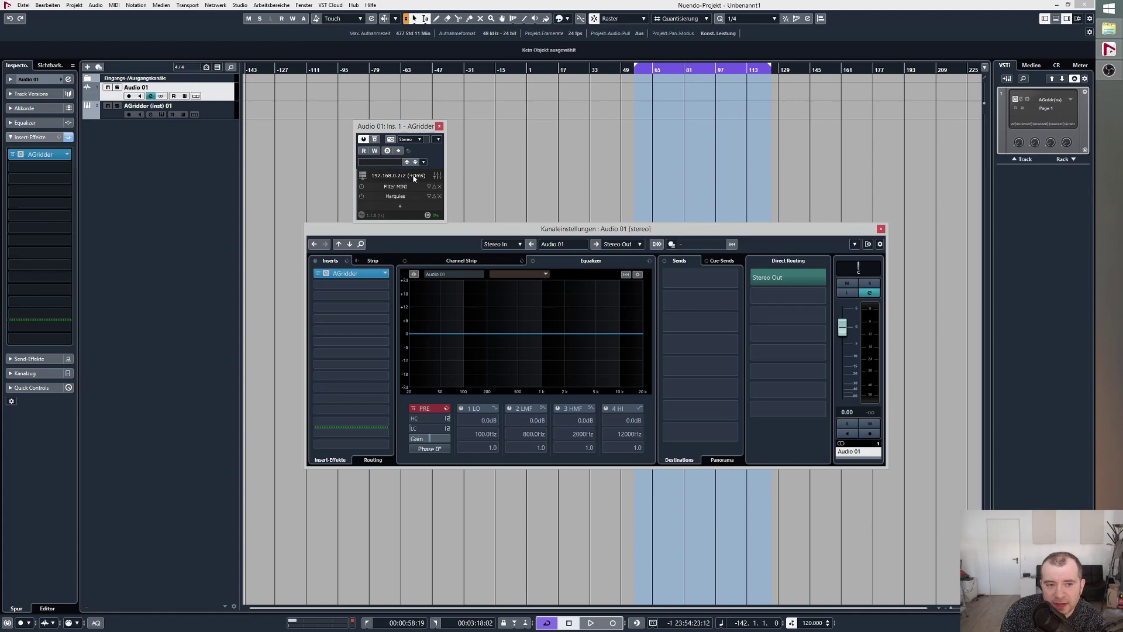
click(365, 178)
mouse_move(386, 205)
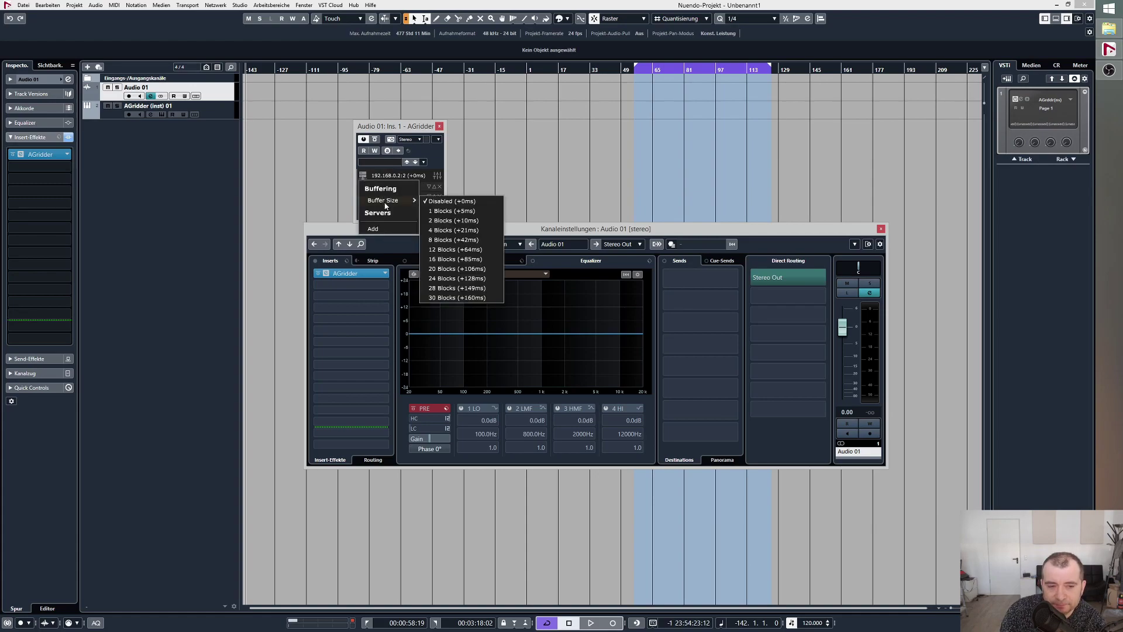
click(451, 201)
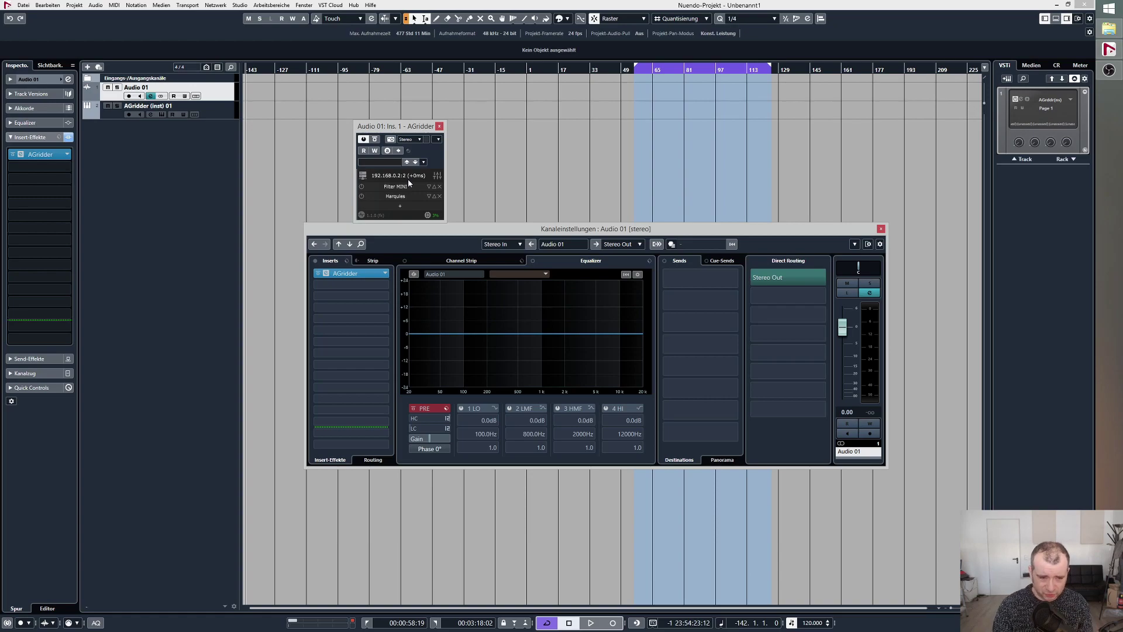
- Move the AGridder window up and left, then set Buffer Size to 1 Blocks (+5ms)
click(241, 6)
click(408, 133)
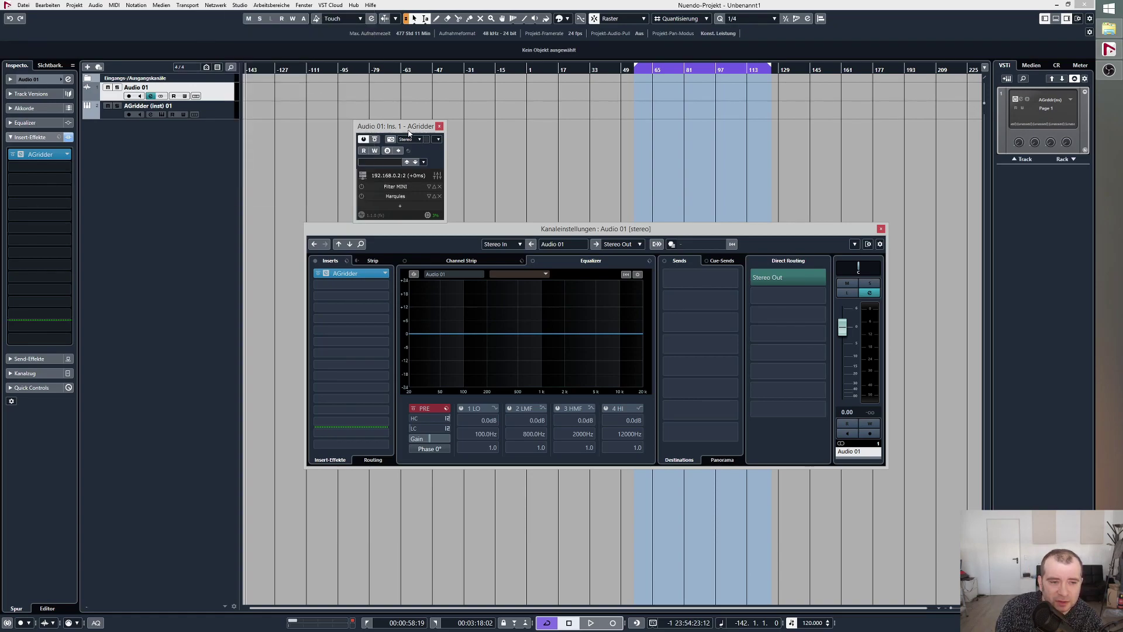
drag(408, 131, 364, 104)
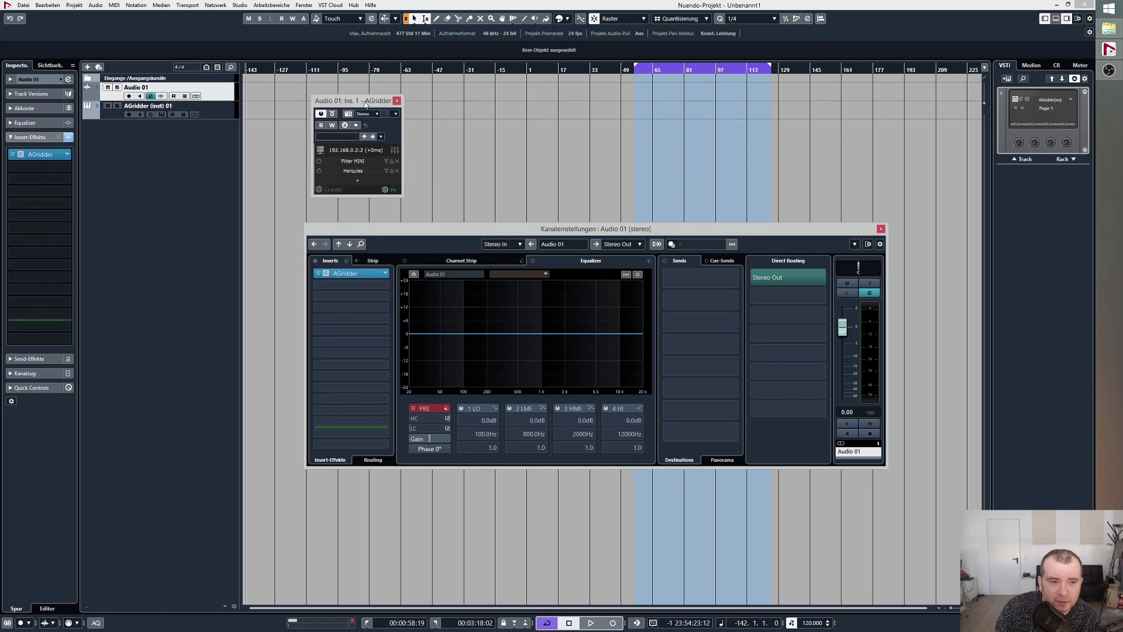
click(324, 150)
mouse_move(338, 178)
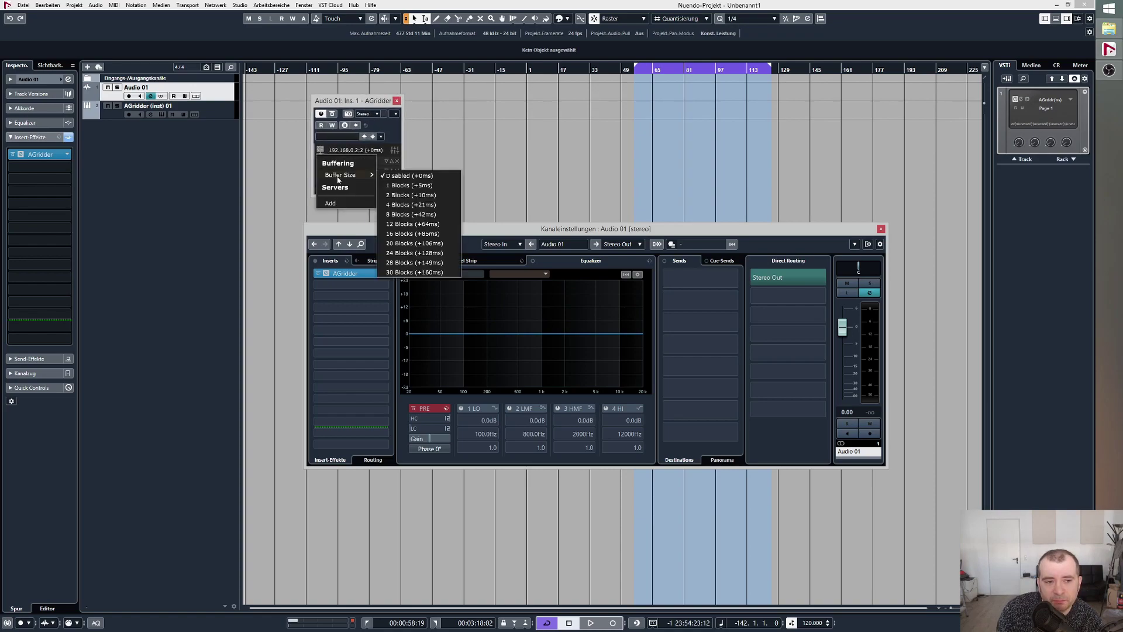
click(418, 188)
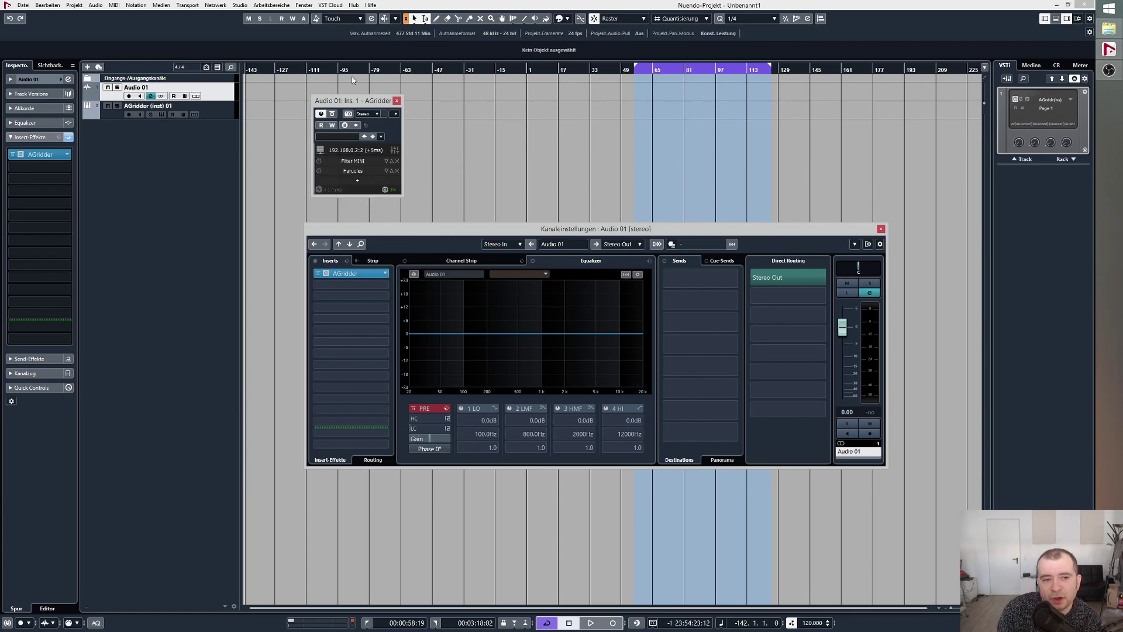
- Open the MixConsole from the Studio menu with its Inserts rack expanded
click(232, 6)
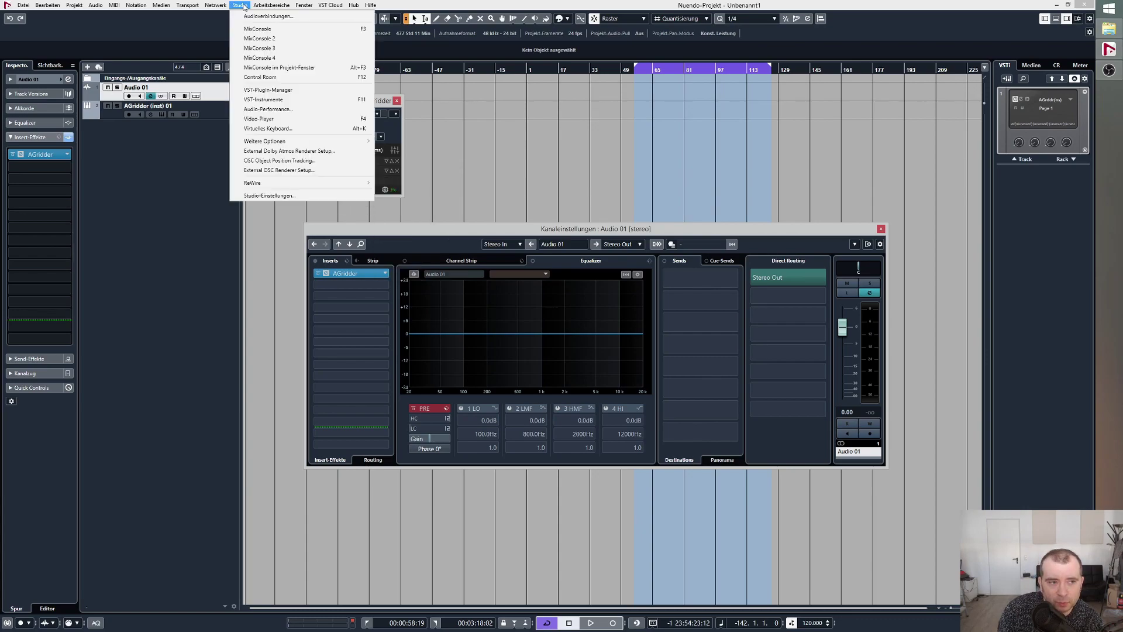
click(254, 34)
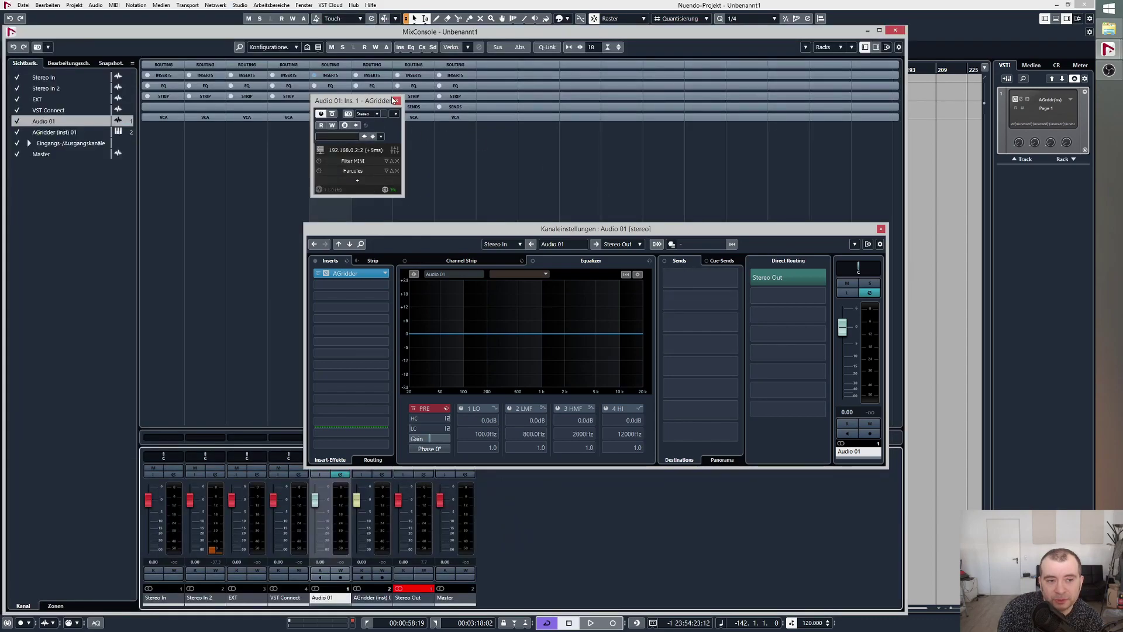
click(349, 79)
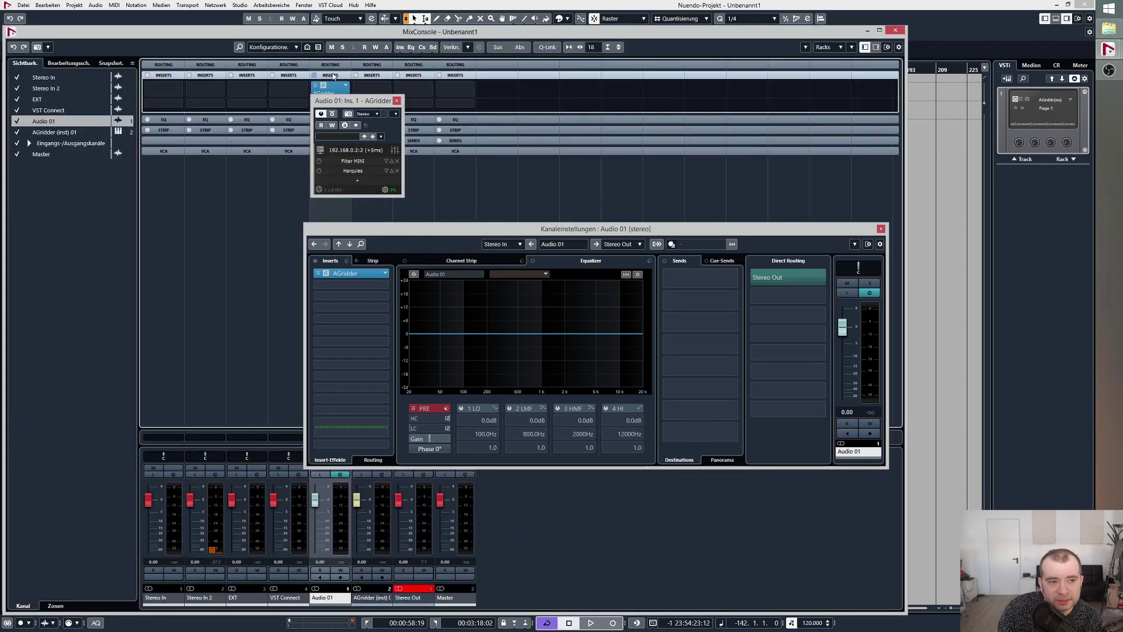
- Close the AGridder panel and Audio 01 channel settings, then shift the MixConsole right
click(397, 100)
click(881, 229)
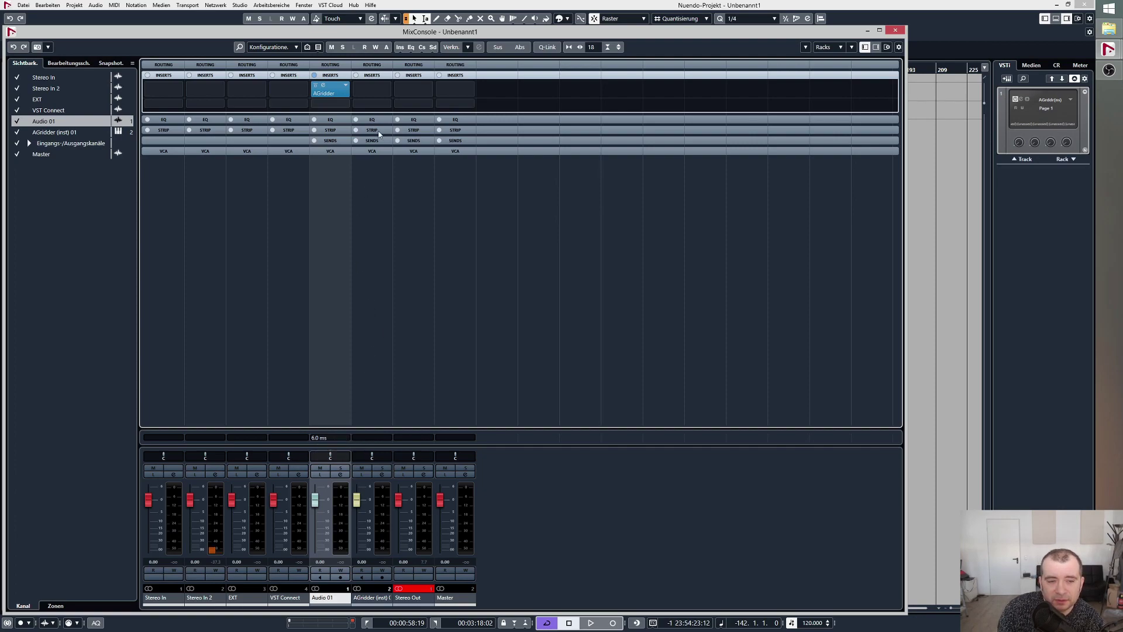
drag(396, 38, 493, 44)
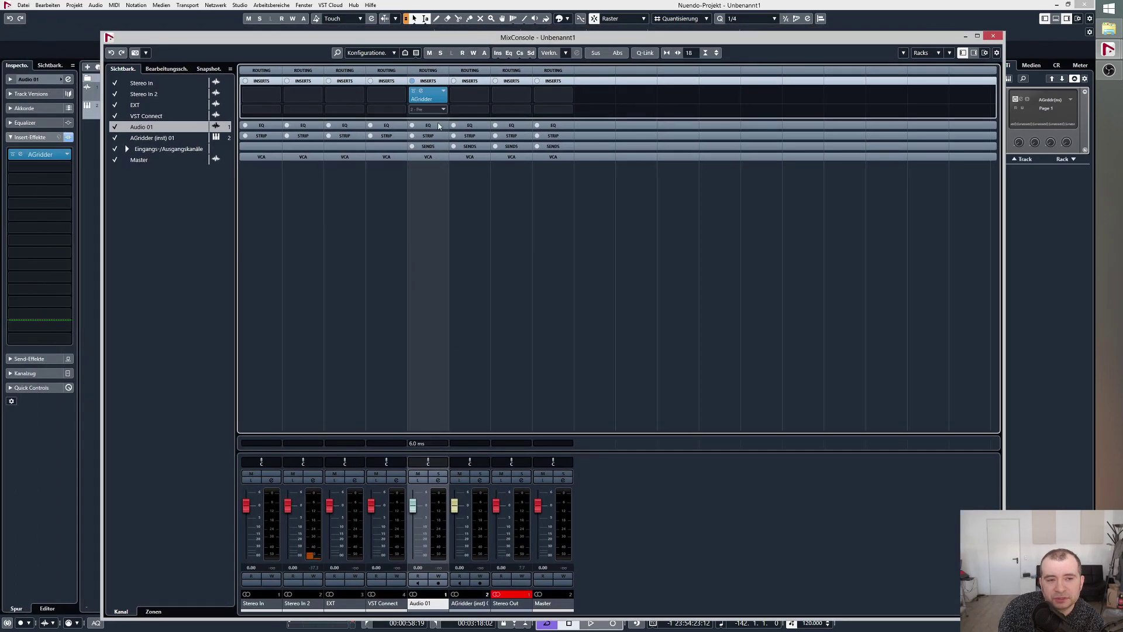
- Insert AGridder on AGridder (inst) 01 and load VST3 > Fx|EQ > AnalogObsession > SSQ into it
click(485, 98)
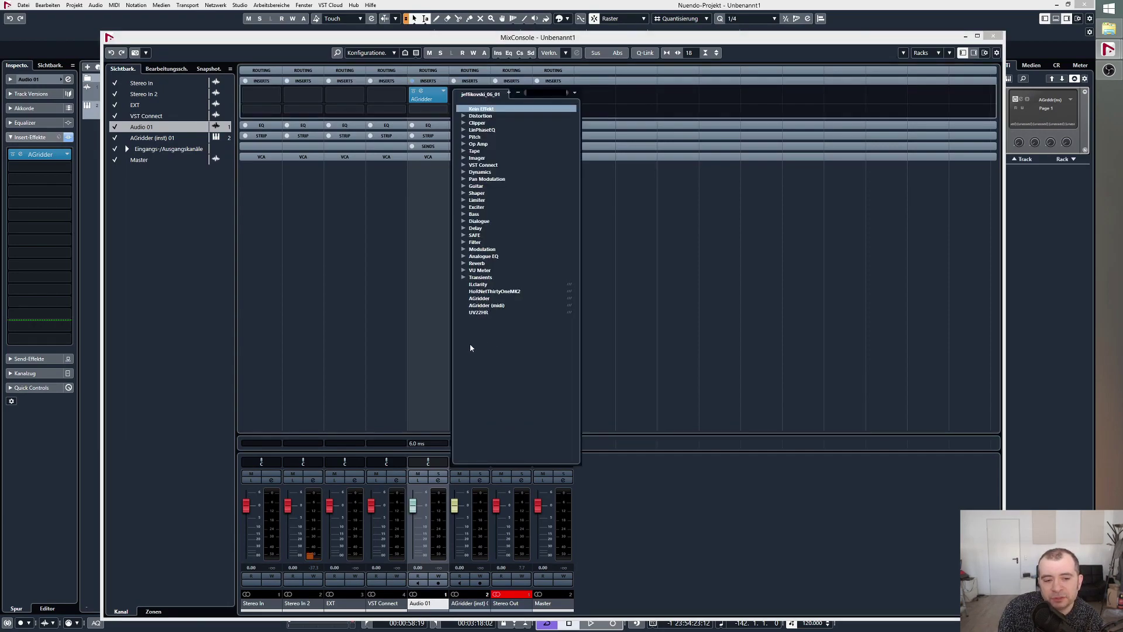
click(485, 299)
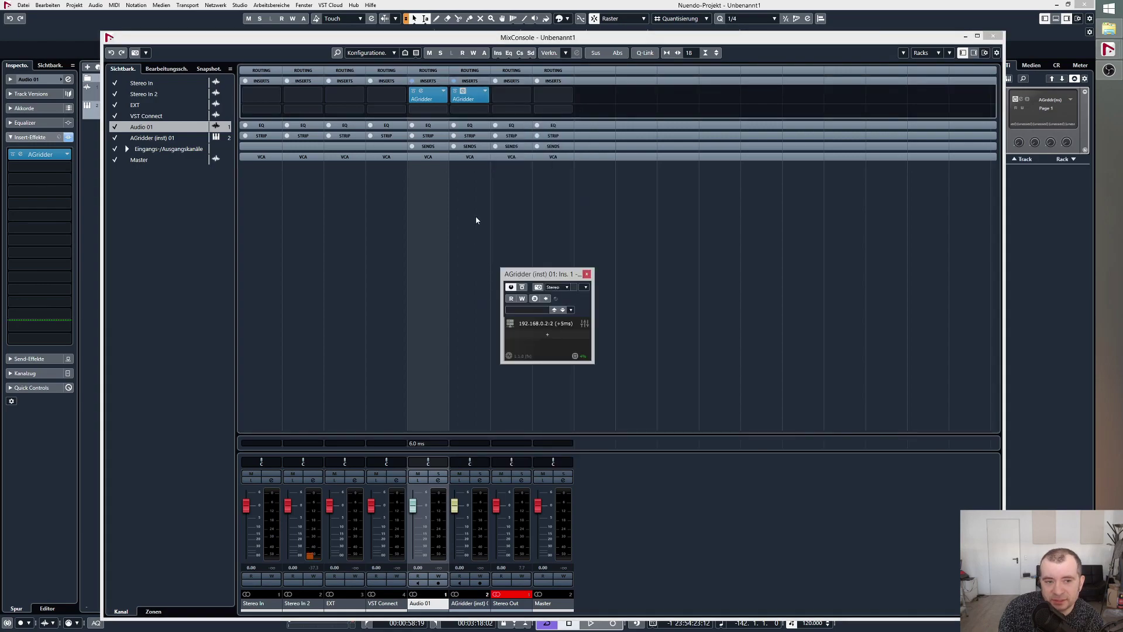
click(548, 334)
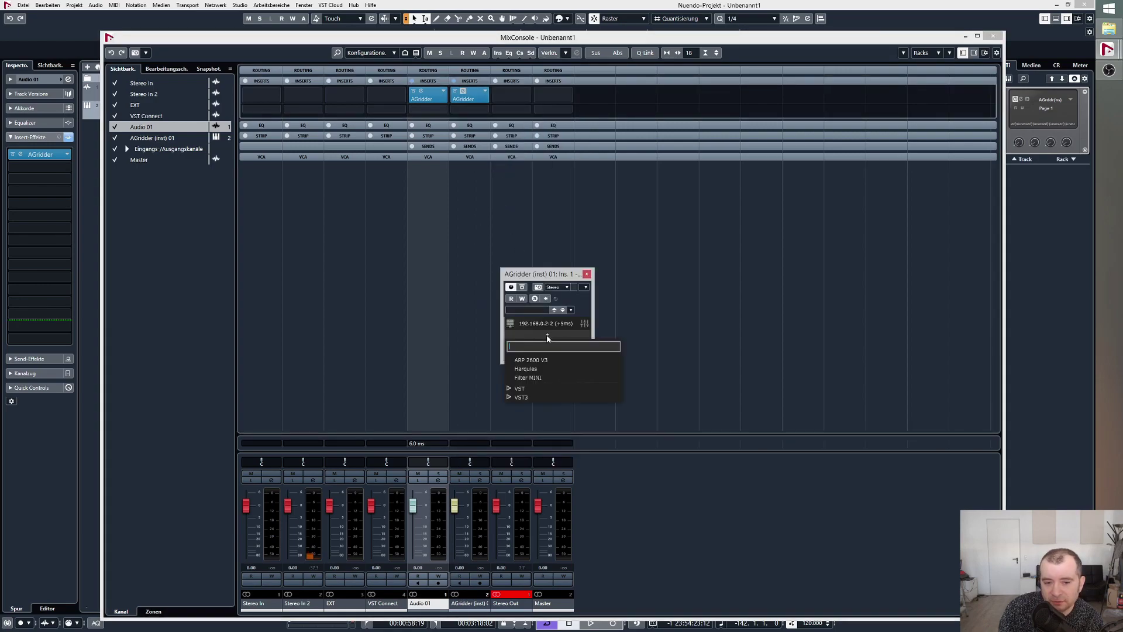
click(509, 389)
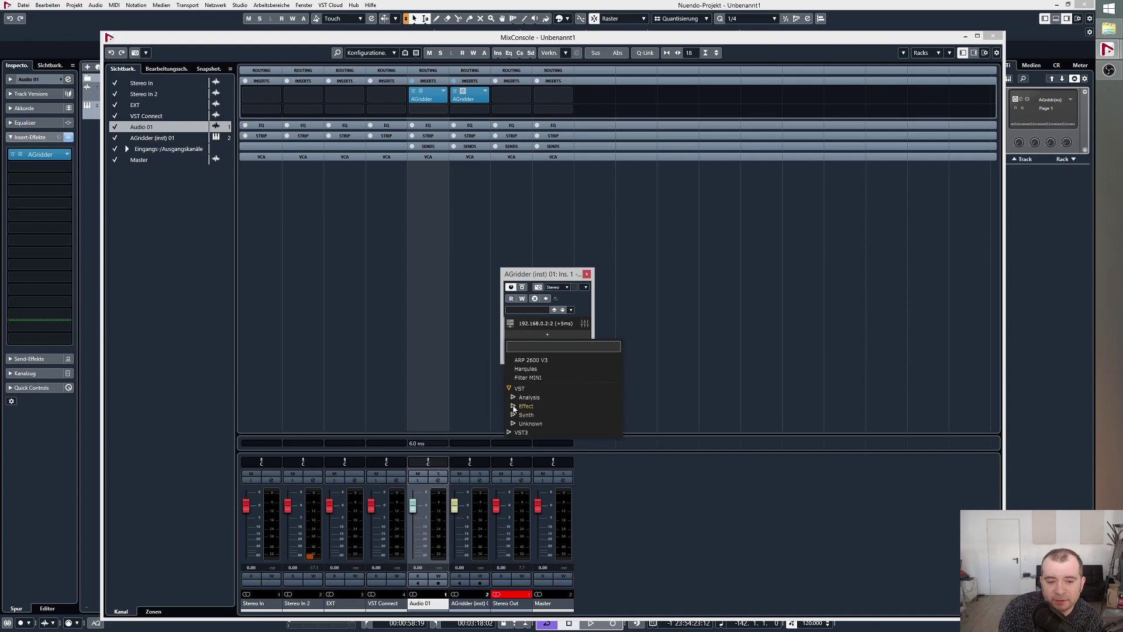
click(514, 406)
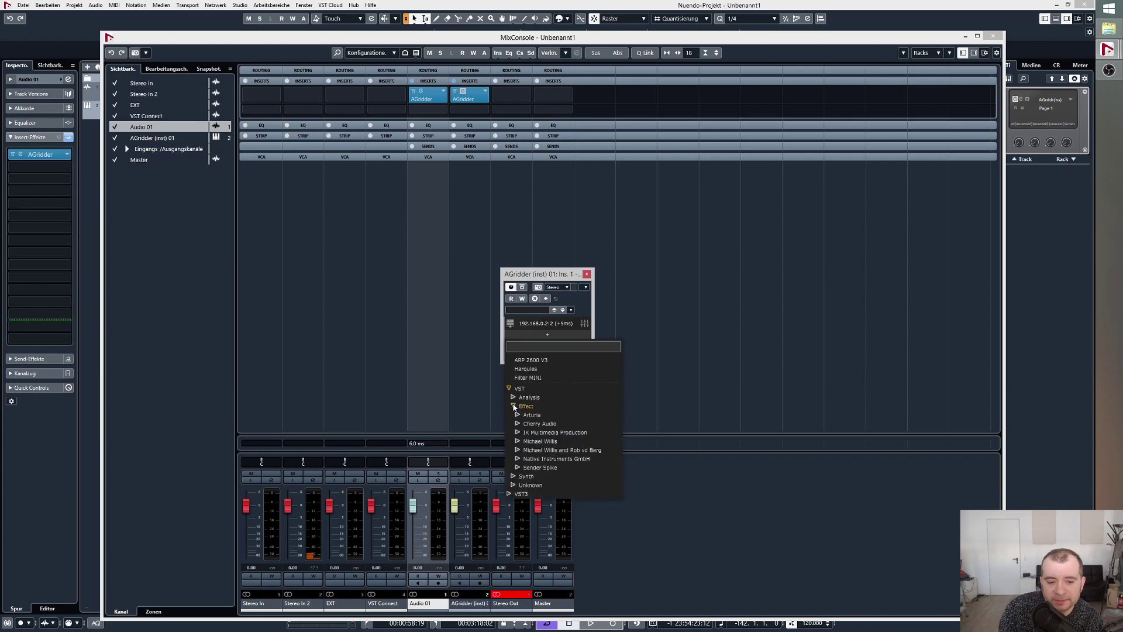
click(509, 493)
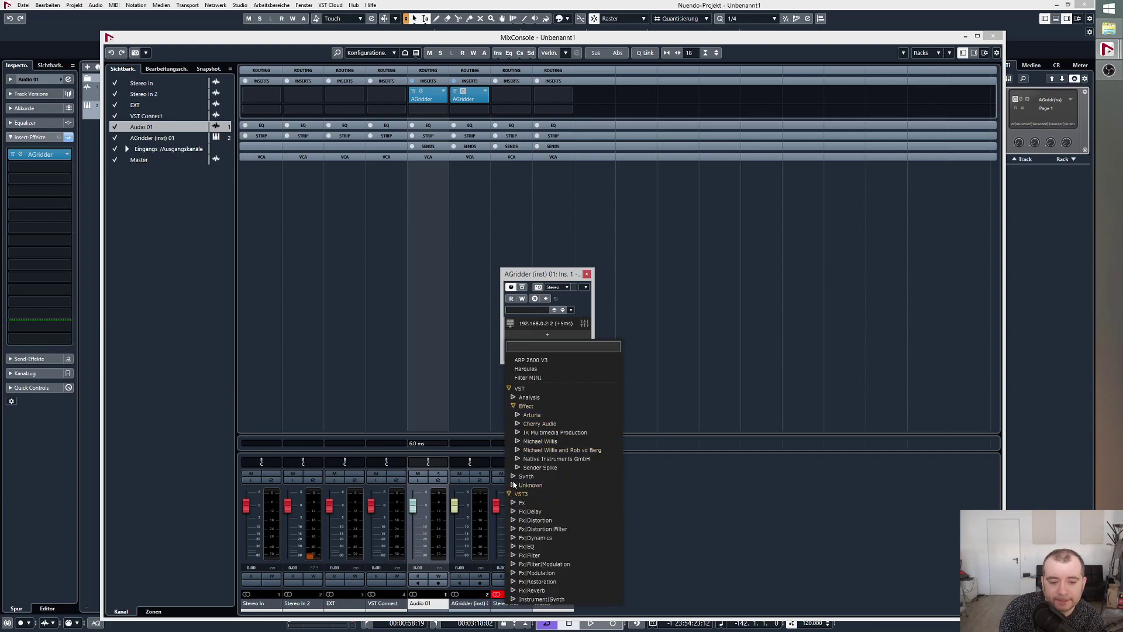
click(513, 546)
click(517, 555)
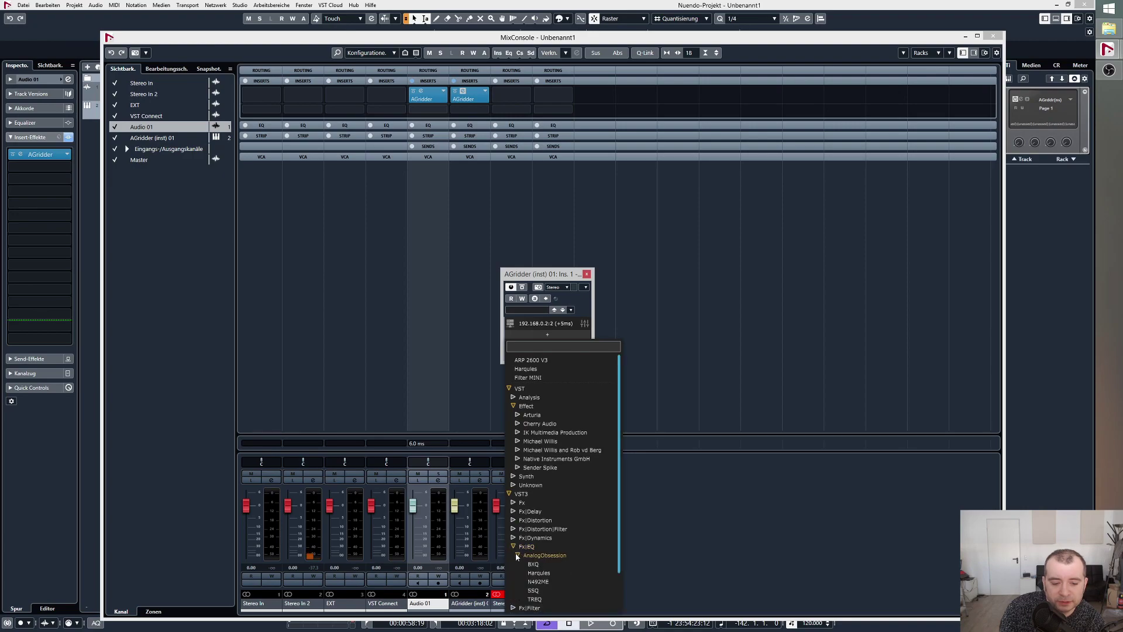
scroll(543, 553, down, 1)
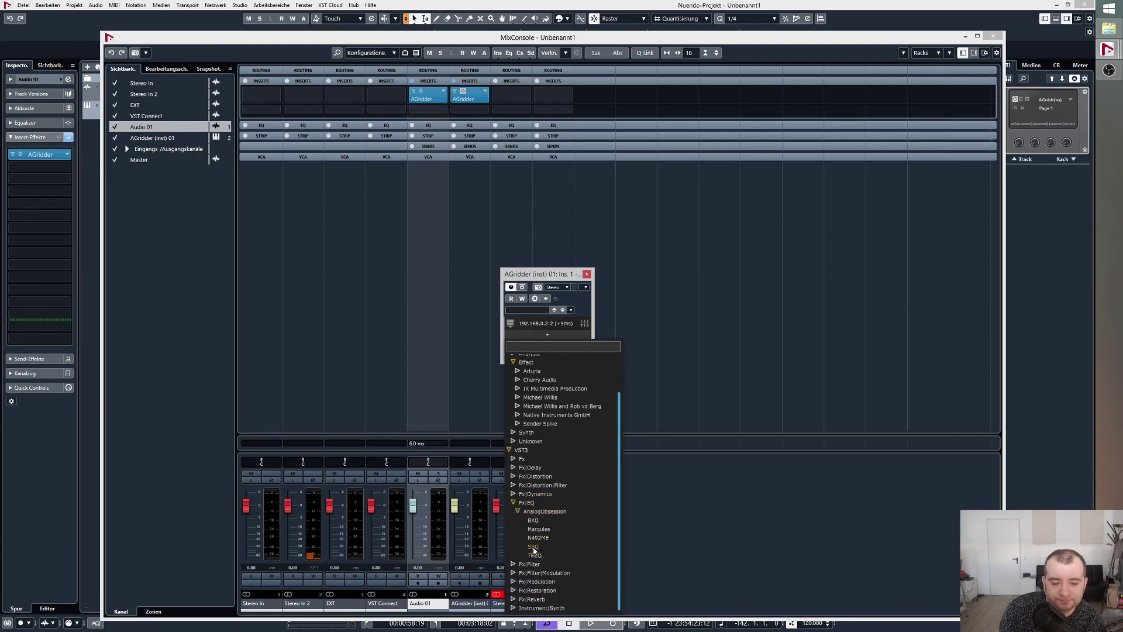
click(533, 547)
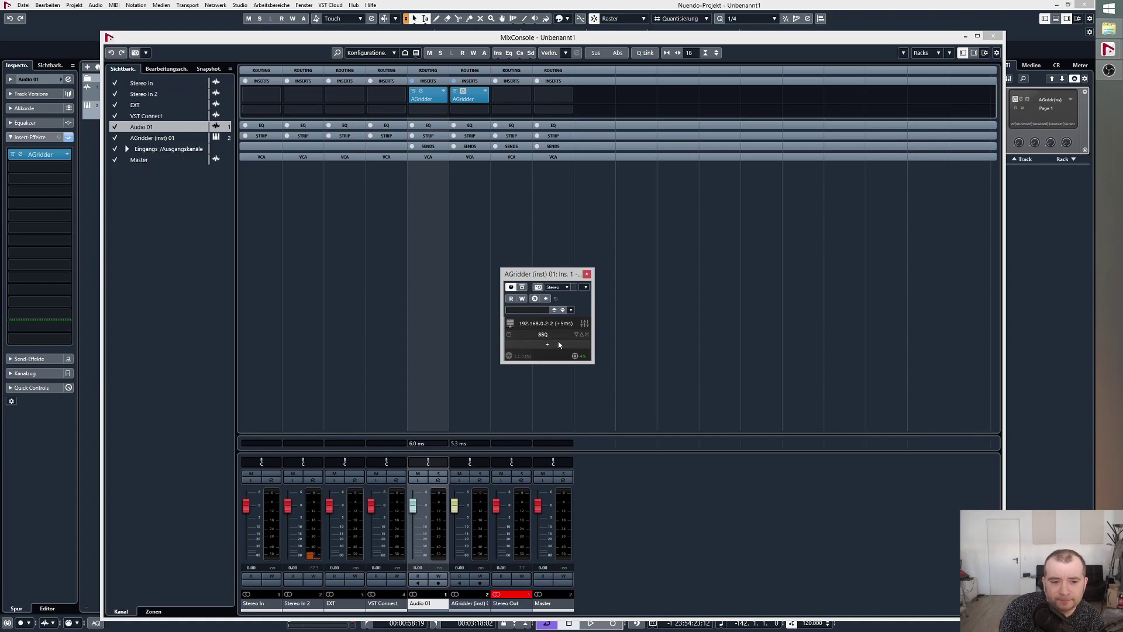
- Show the SSQ equalizer's controls, centre its window over the MixConsole, then close it with Escape
click(544, 334)
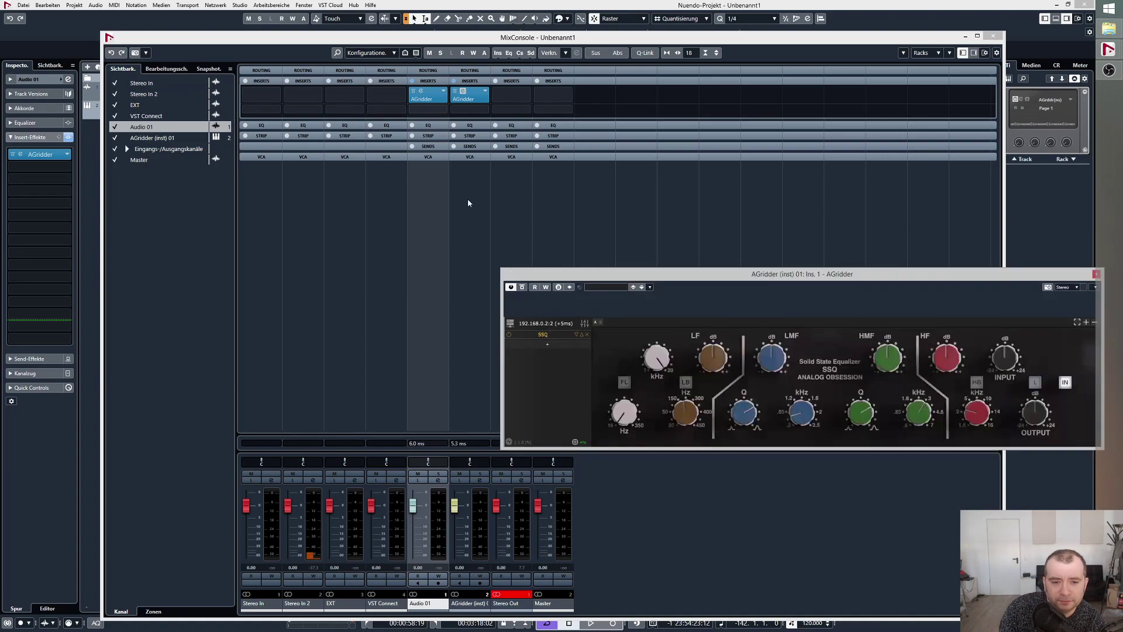
drag(604, 278, 352, 231)
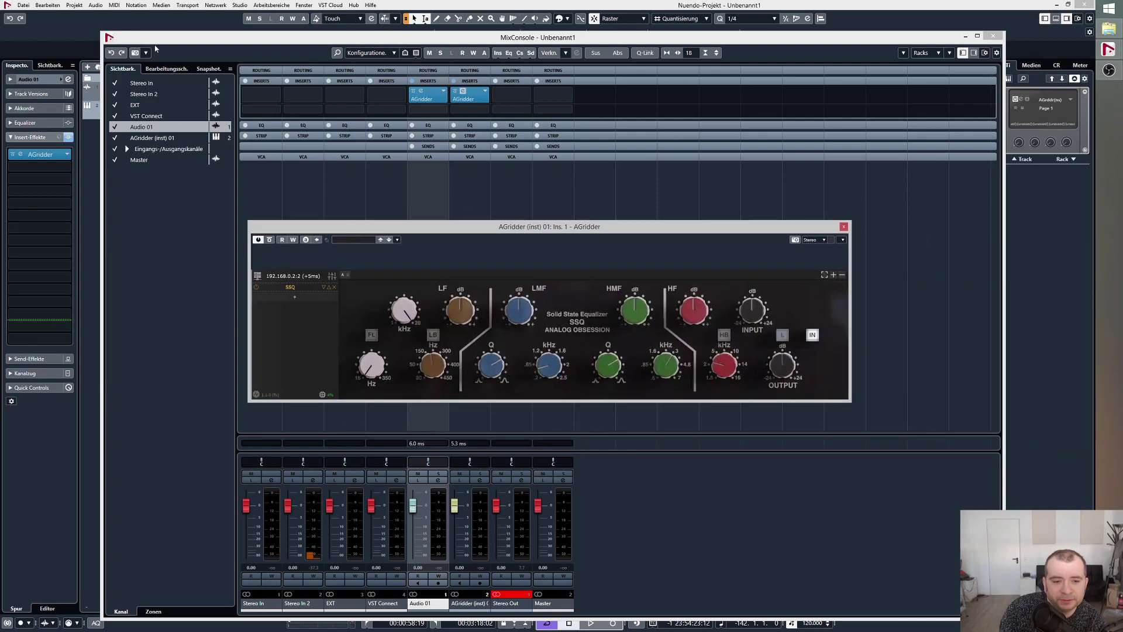
key(Escape)
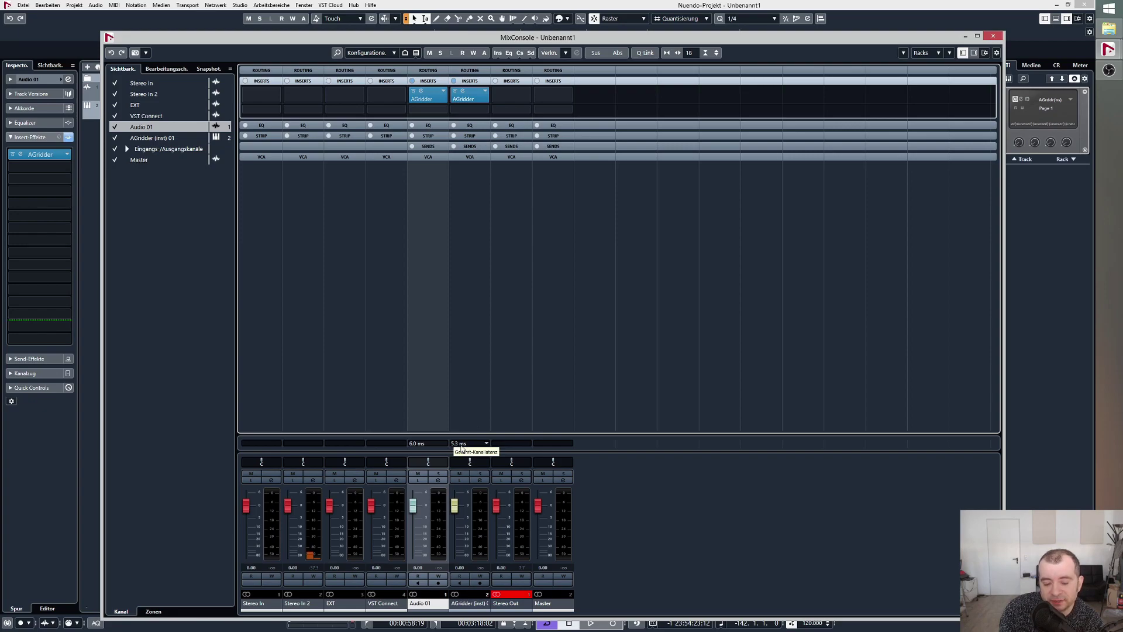
- Raise AGridder buffering to +11 ms so latencies read 11.3 and 10.7 ms, then open the instrument's AGridder window
click(527, 96)
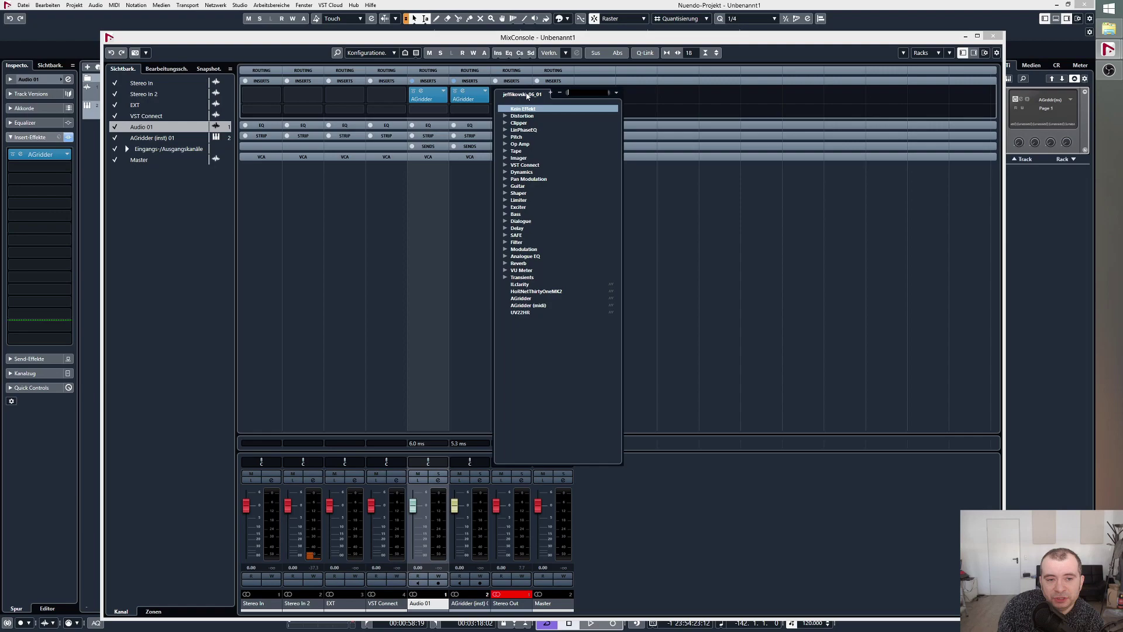
click(704, 227)
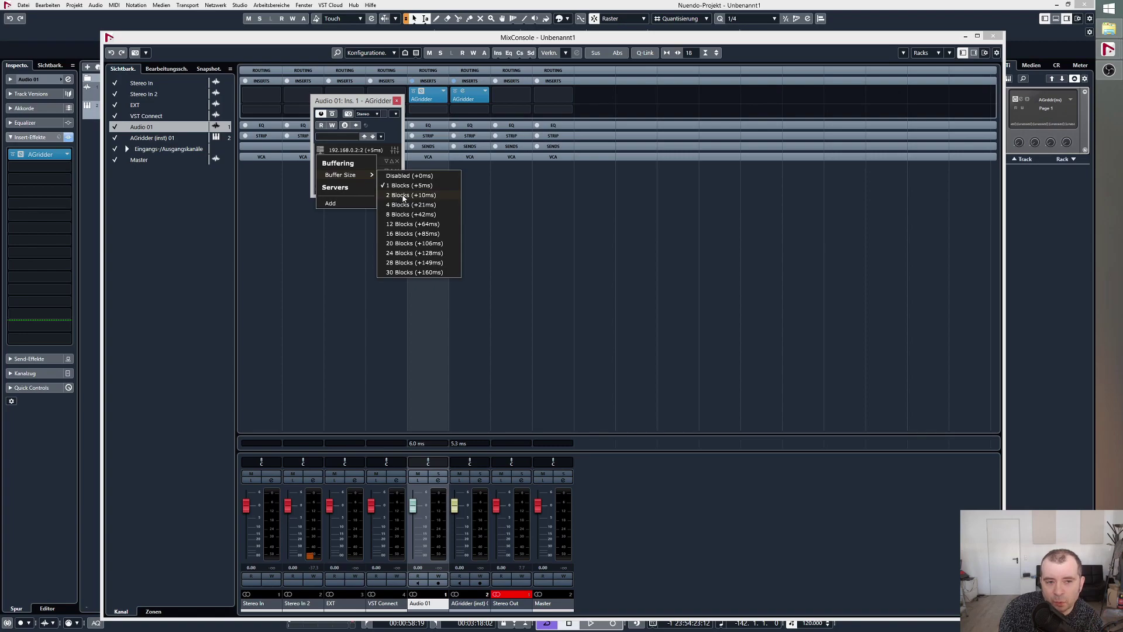
key(Escape)
key(Escape)
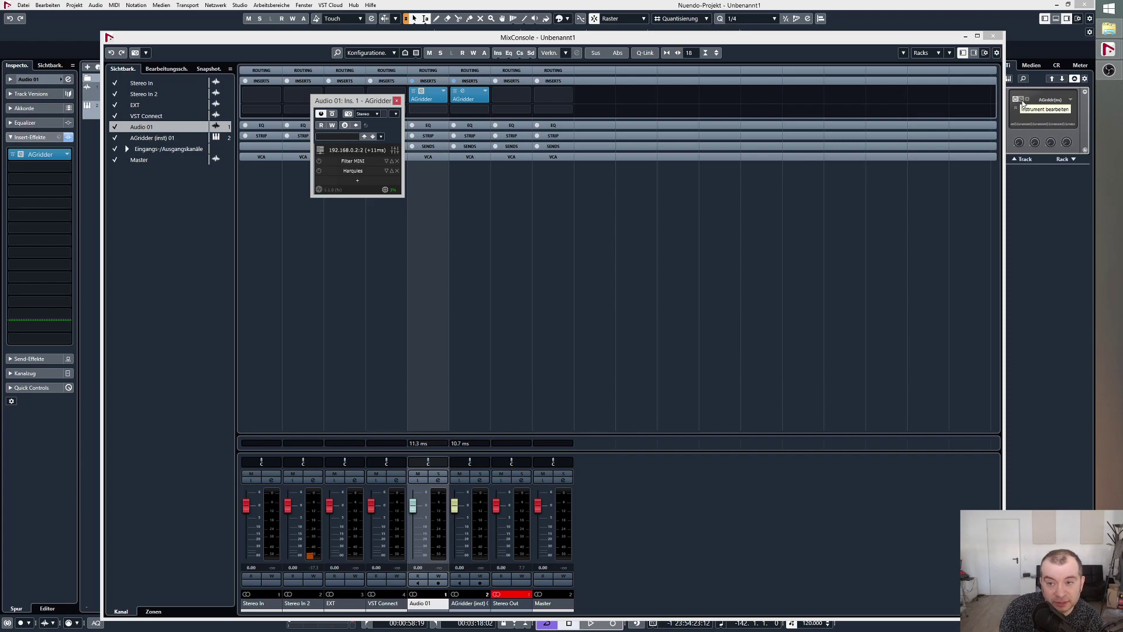
click(1022, 103)
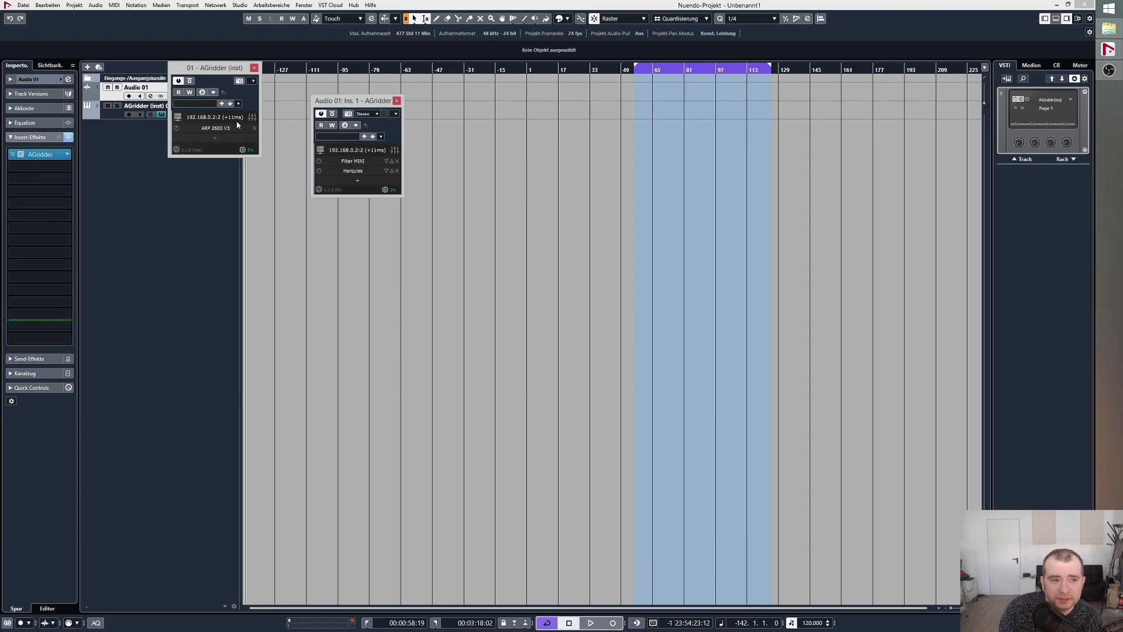
- Close the AGridder (inst) 01 window and then the Audio 01 AGridder window
click(254, 68)
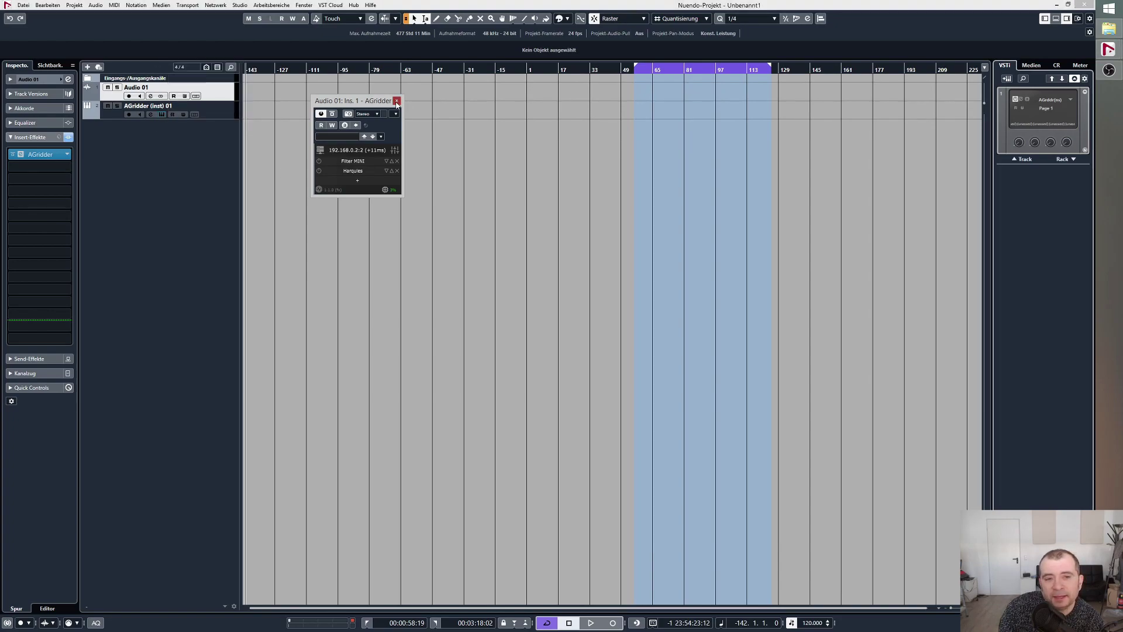
click(397, 101)
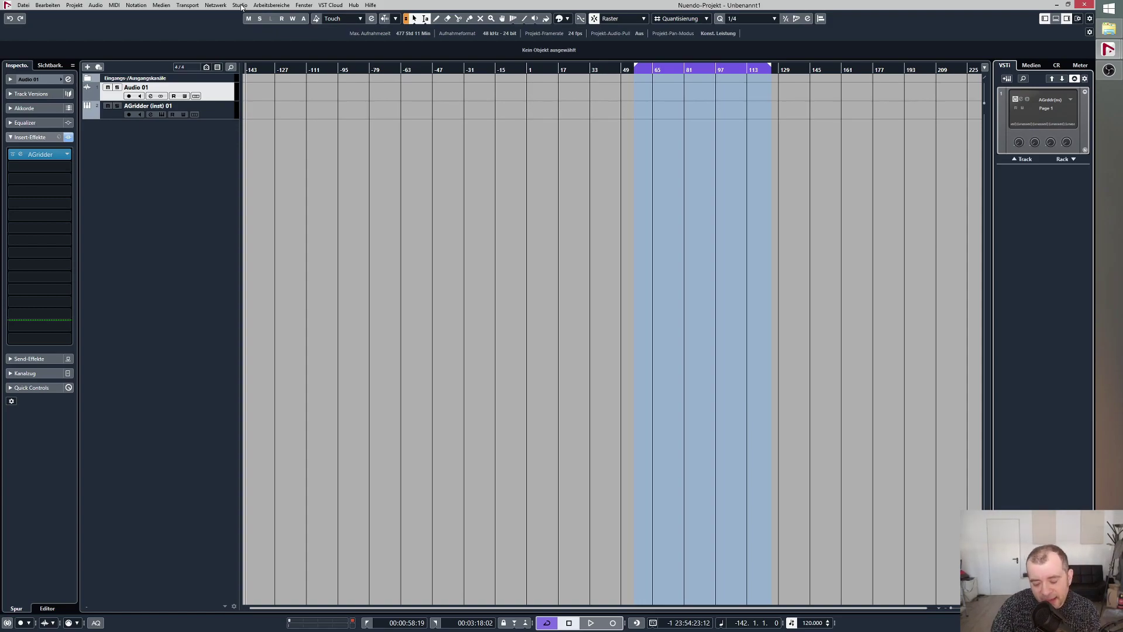
- Reopen Audio 01's AGridder editor, set Buffer Size to 1 Blocks (+5ms), and move the window aside
click(19, 153)
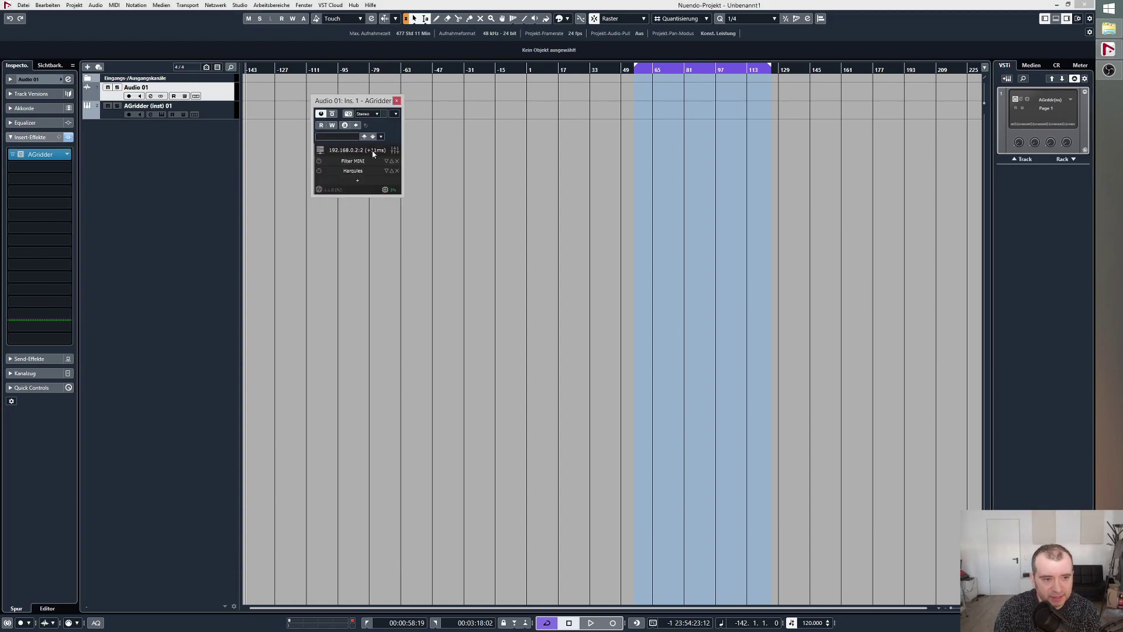
click(320, 151)
mouse_move(338, 177)
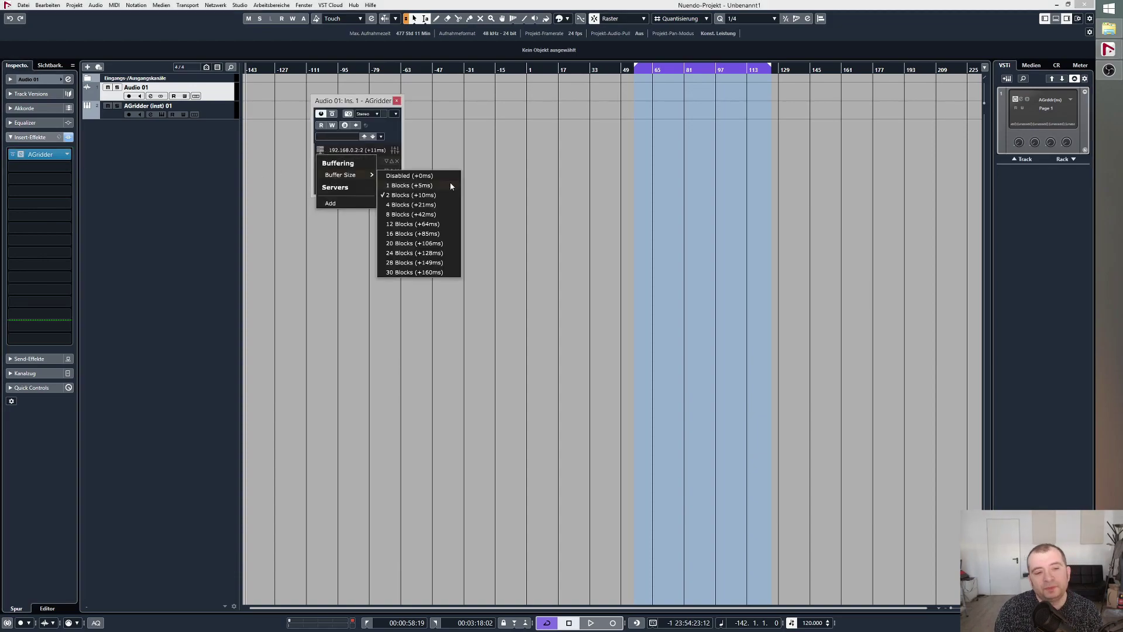
click(412, 185)
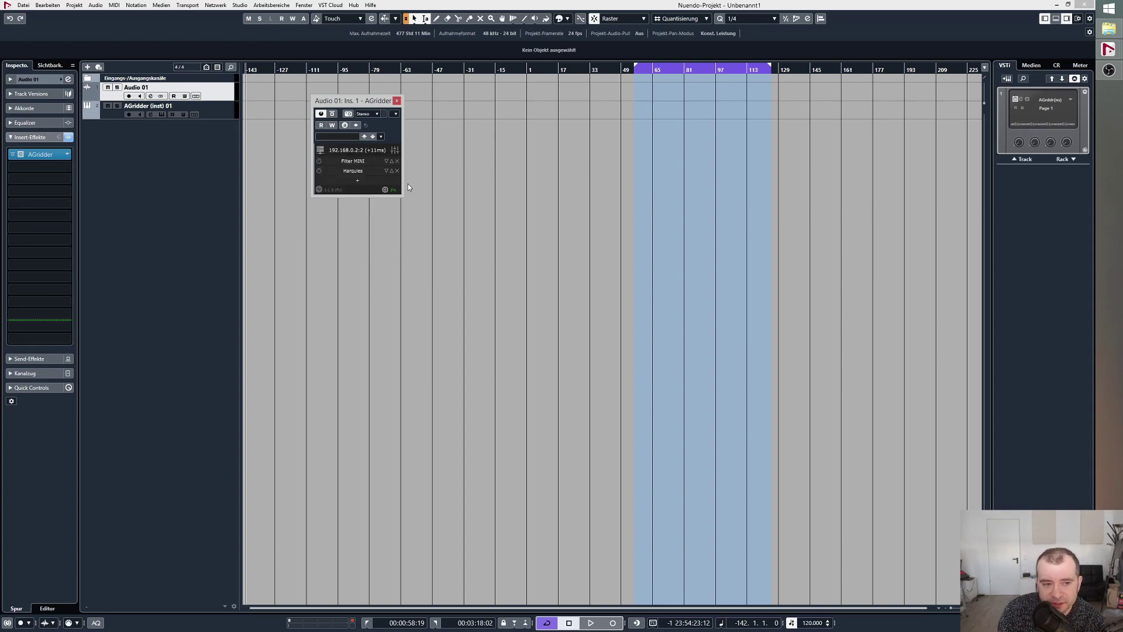
drag(363, 104, 454, 153)
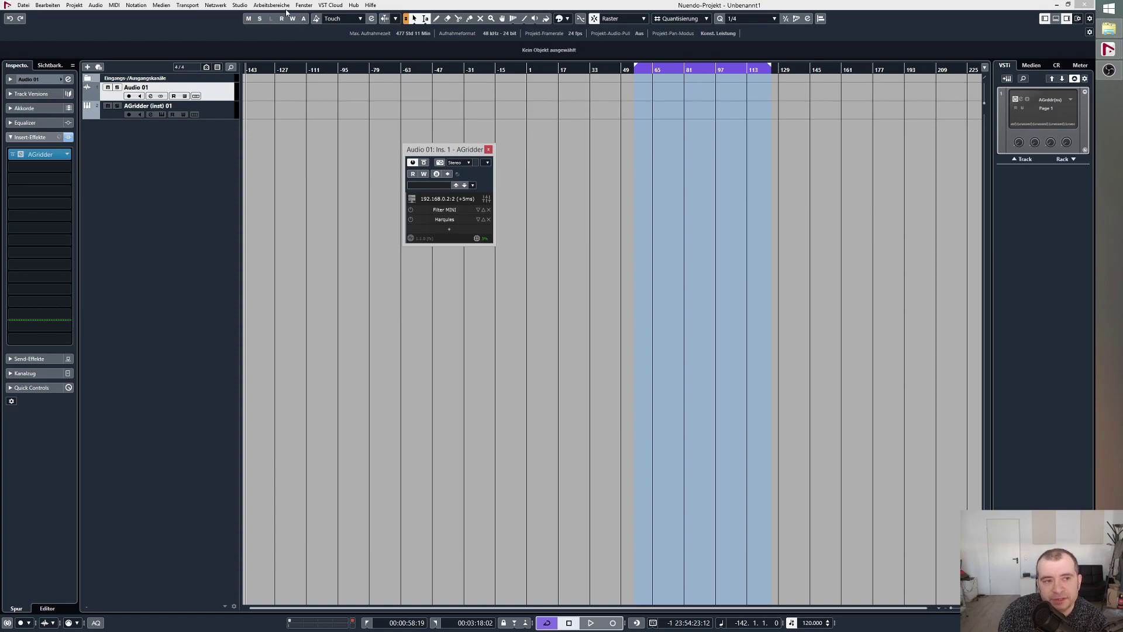
click(240, 5)
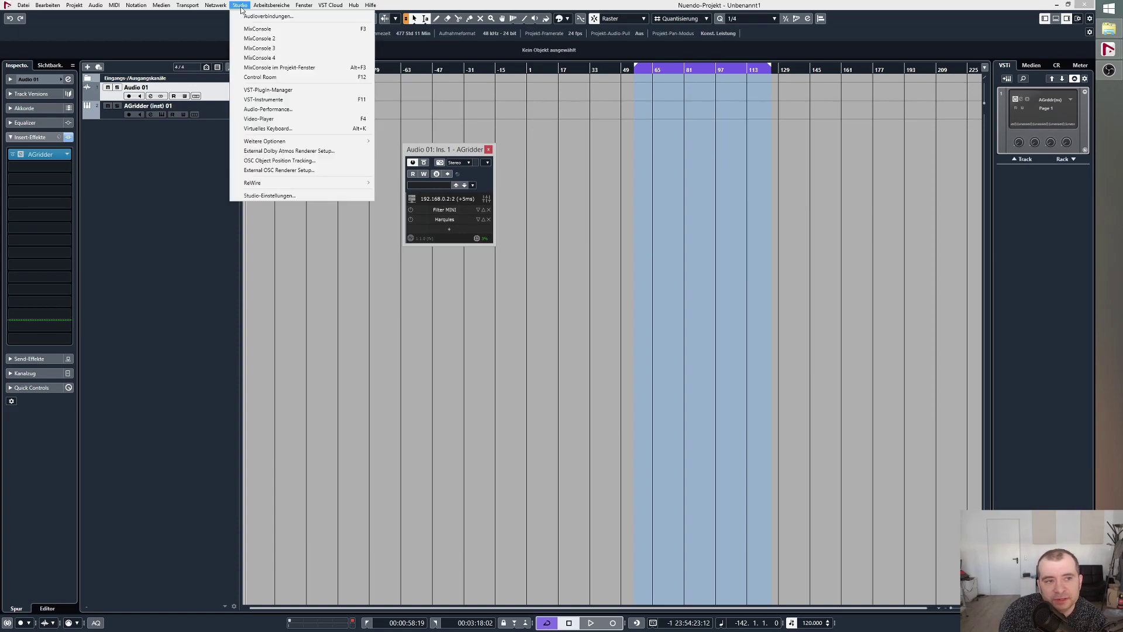
- Set the ASIO Hammerfall DSP buffer size to 1024 samples in Studio Setup, then close the AGridder window
click(293, 197)
drag(620, 199, 769, 192)
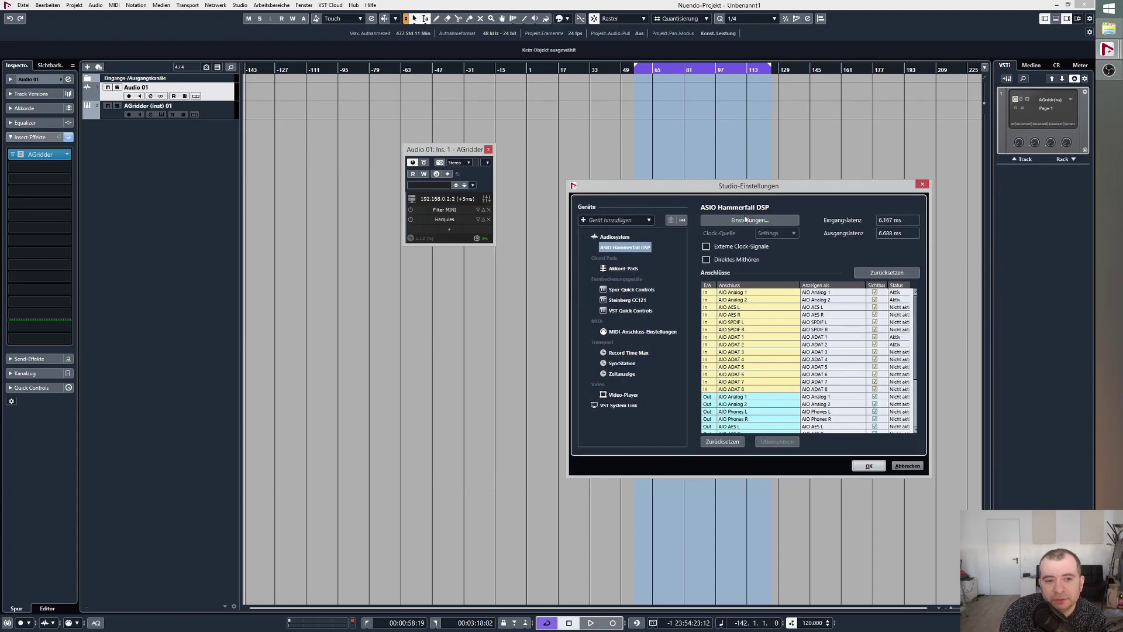
click(739, 222)
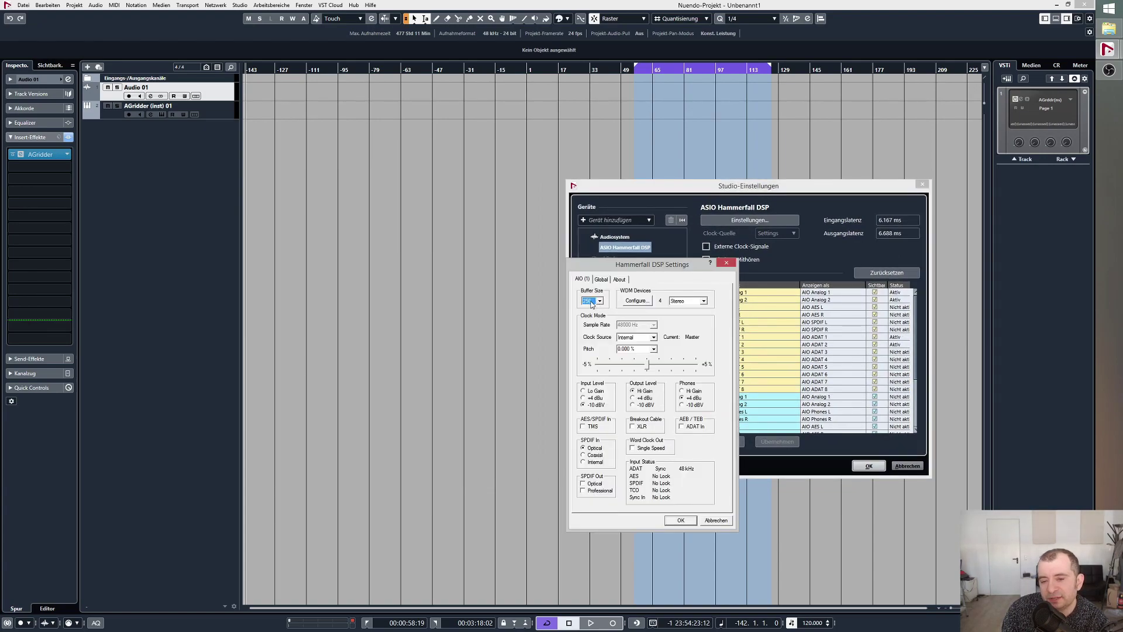
click(591, 304)
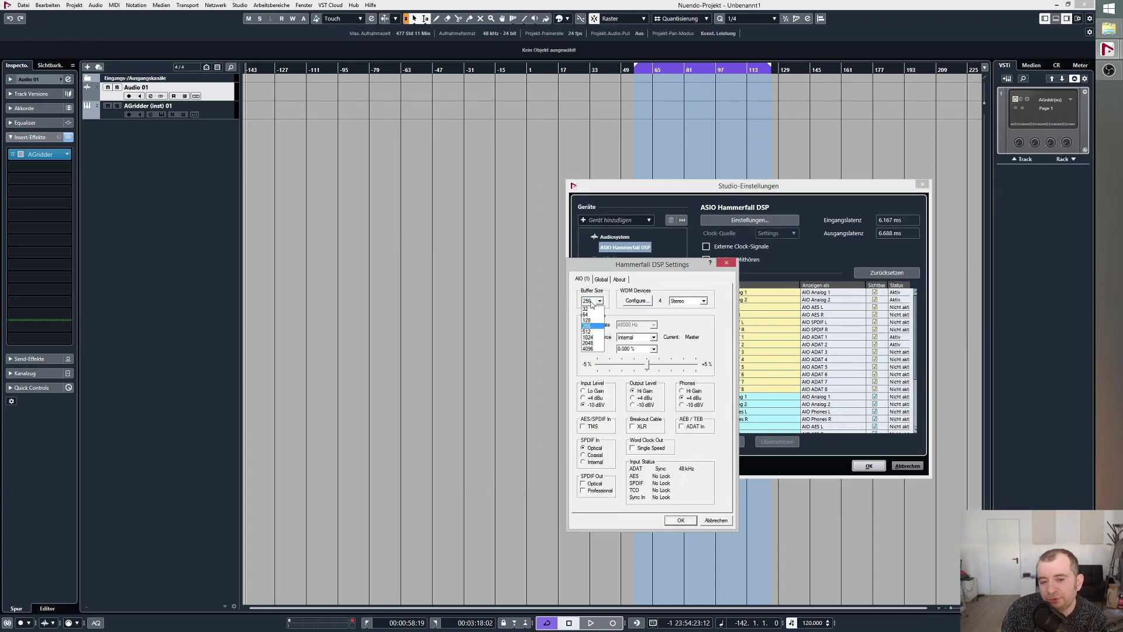
click(591, 337)
click(678, 520)
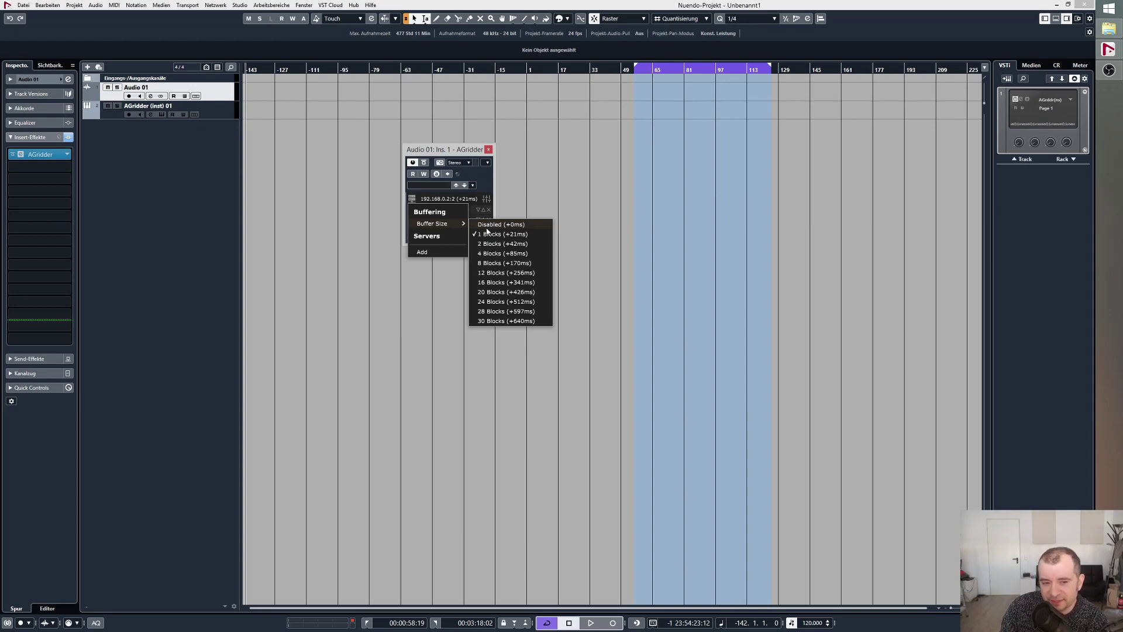
click(489, 150)
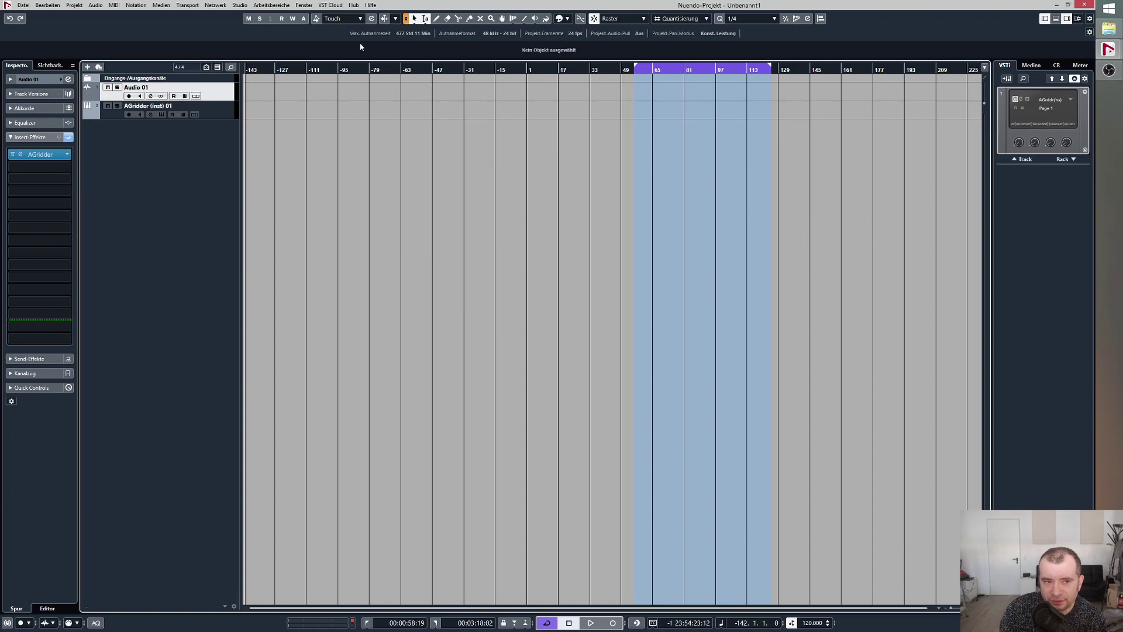
- Open the Studio Setup dialog from the Studio menu and close it again
click(241, 6)
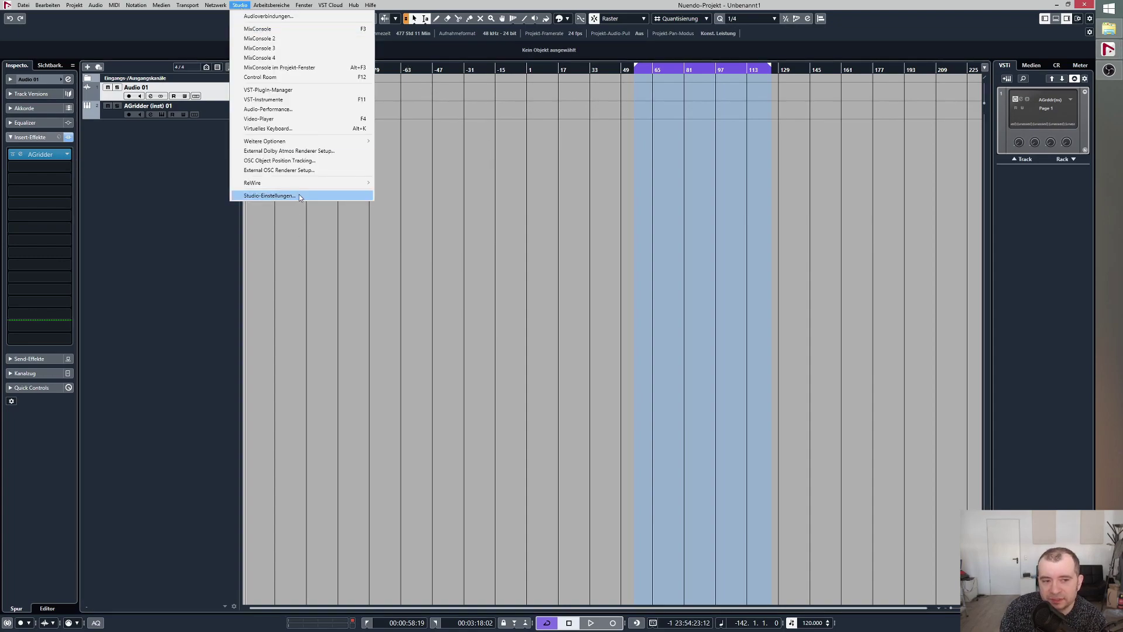
click(269, 196)
click(922, 184)
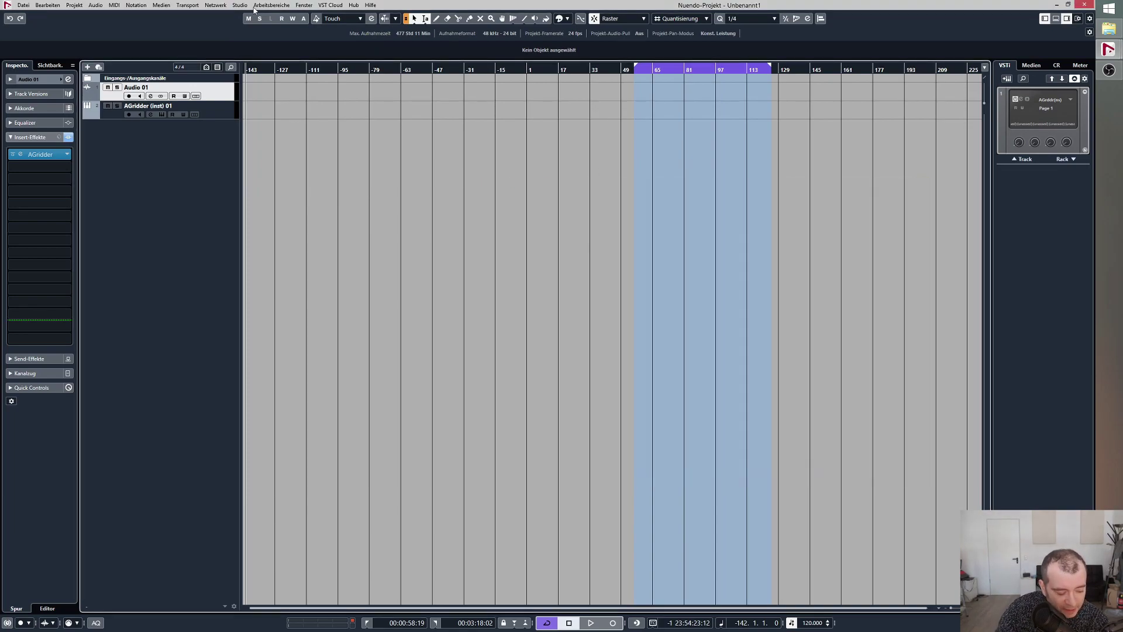
- Open the MixConsole and Audio 01's AGridder insert plugin window
click(255, 6)
mouse_move(240, 5)
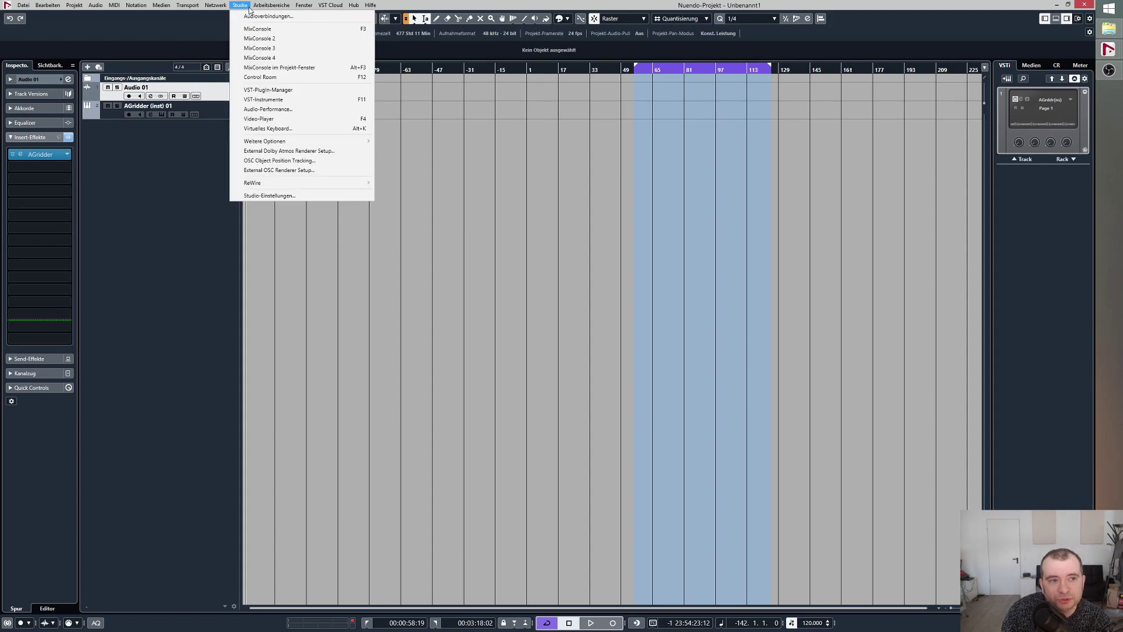
click(251, 29)
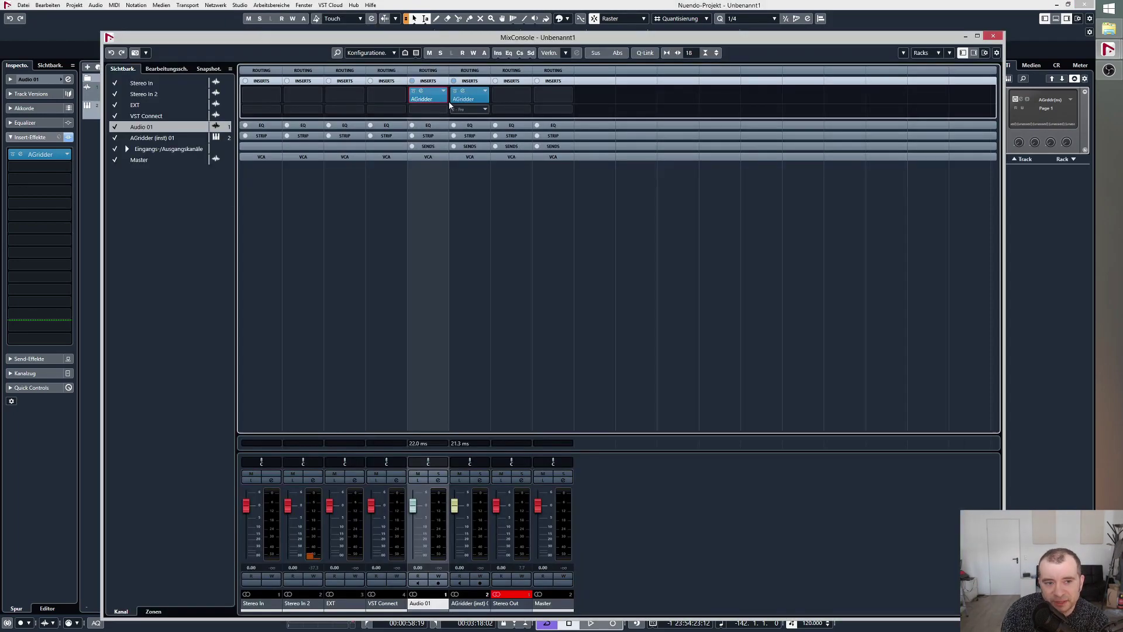
click(421, 93)
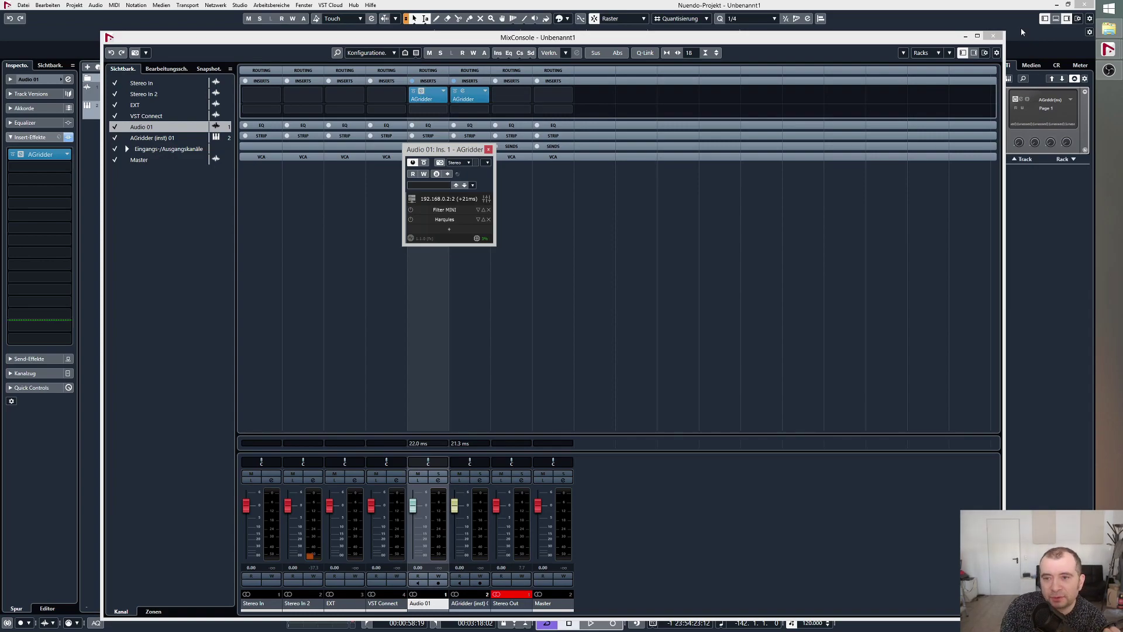
- Close the MixConsole, move the AGridder window toward the centre, then reopen MixConsole
click(993, 36)
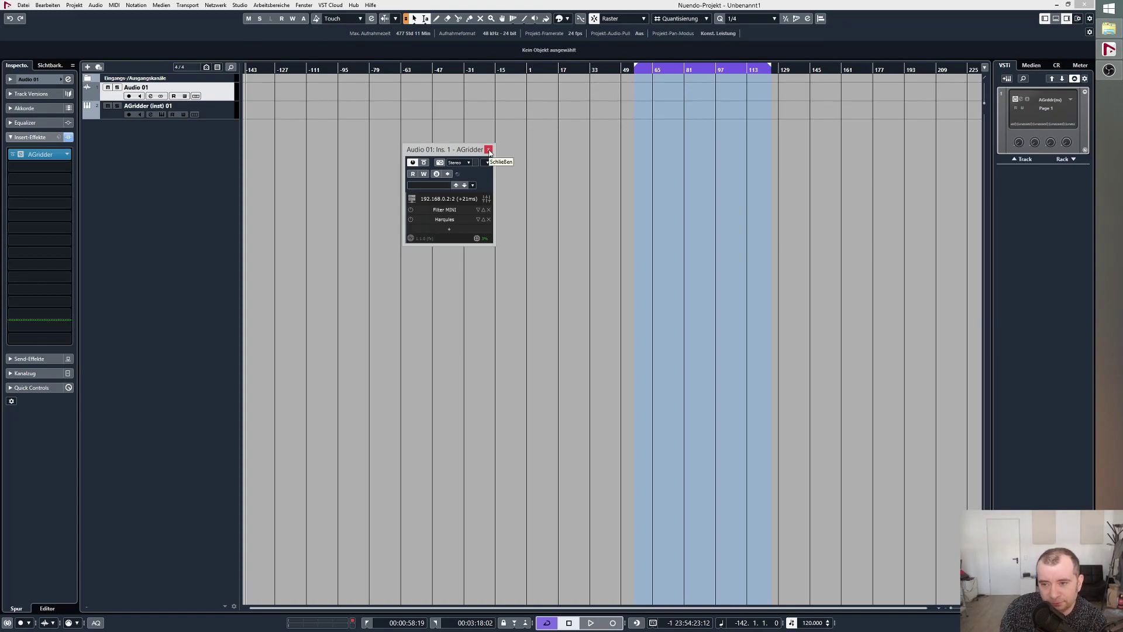
drag(486, 150, 588, 166)
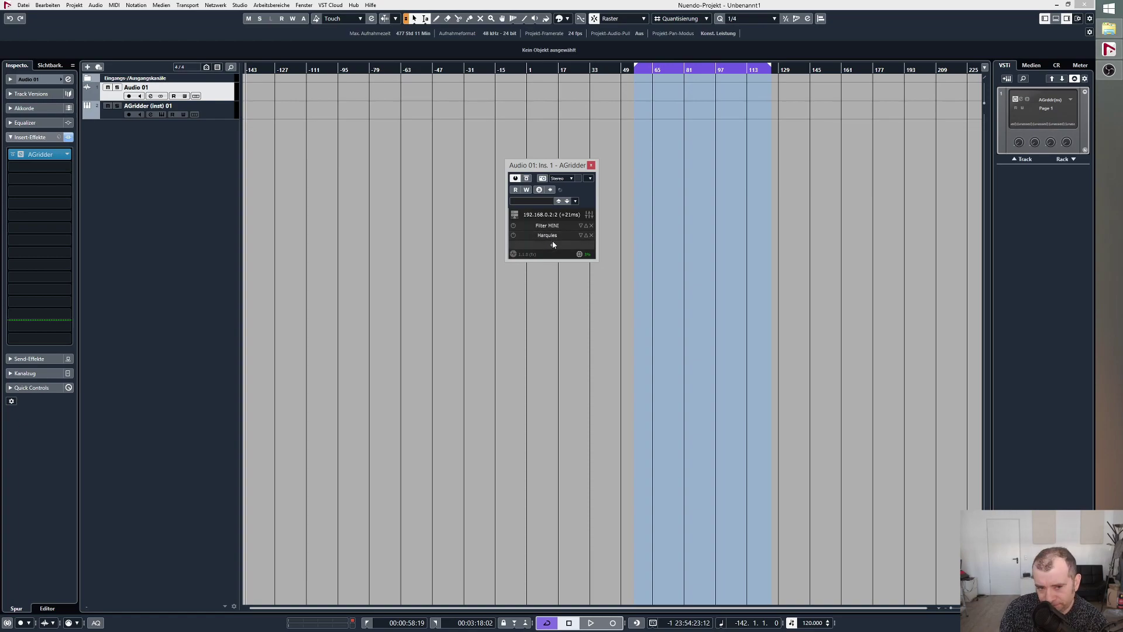
click(239, 5)
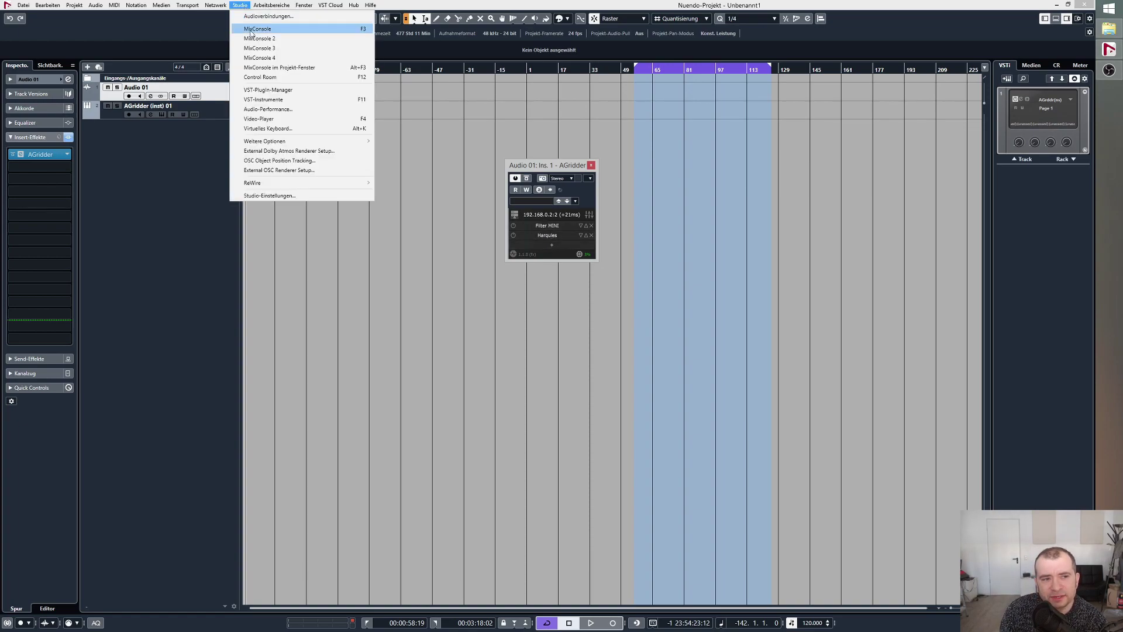
click(249, 18)
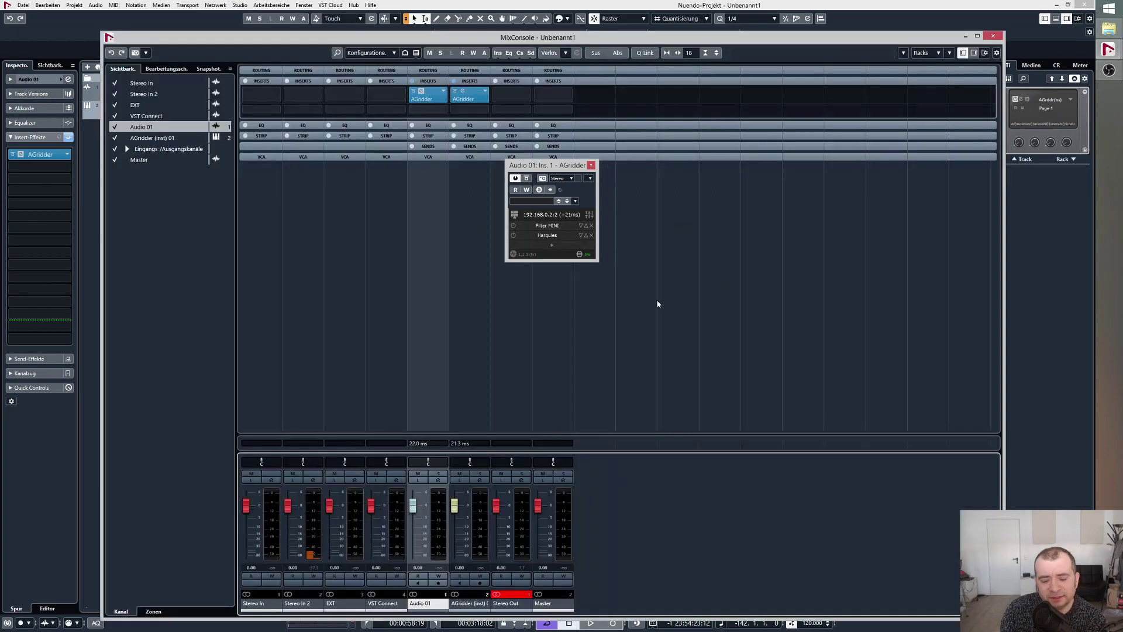
- Toggle Audio 01's first AGridder plugin window closed and open twice
click(423, 94)
click(422, 95)
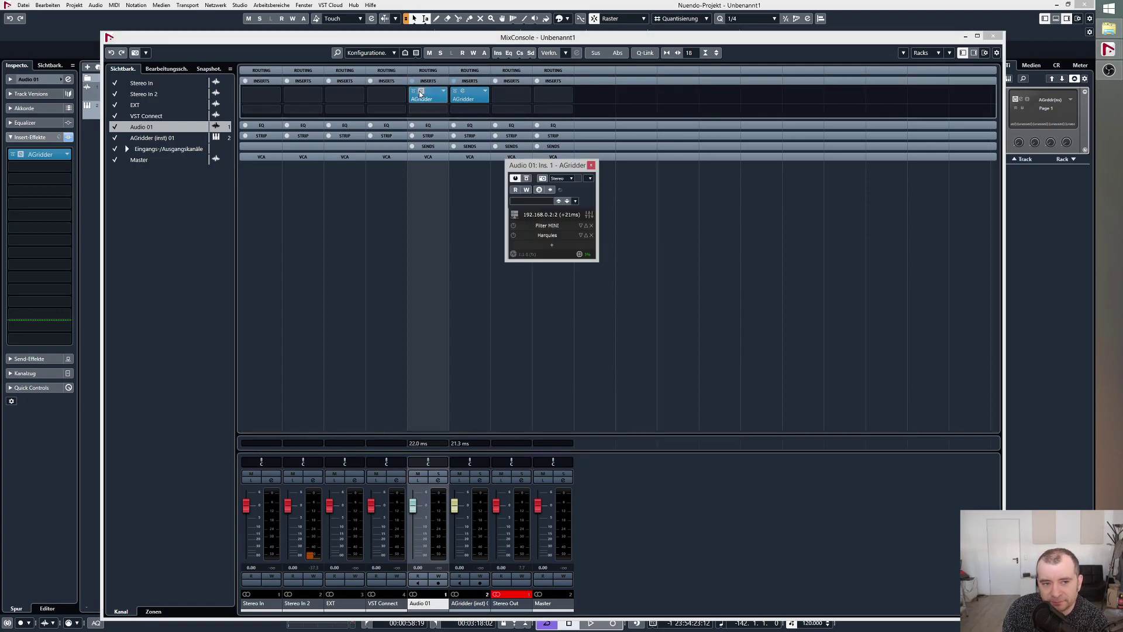
click(421, 93)
click(422, 93)
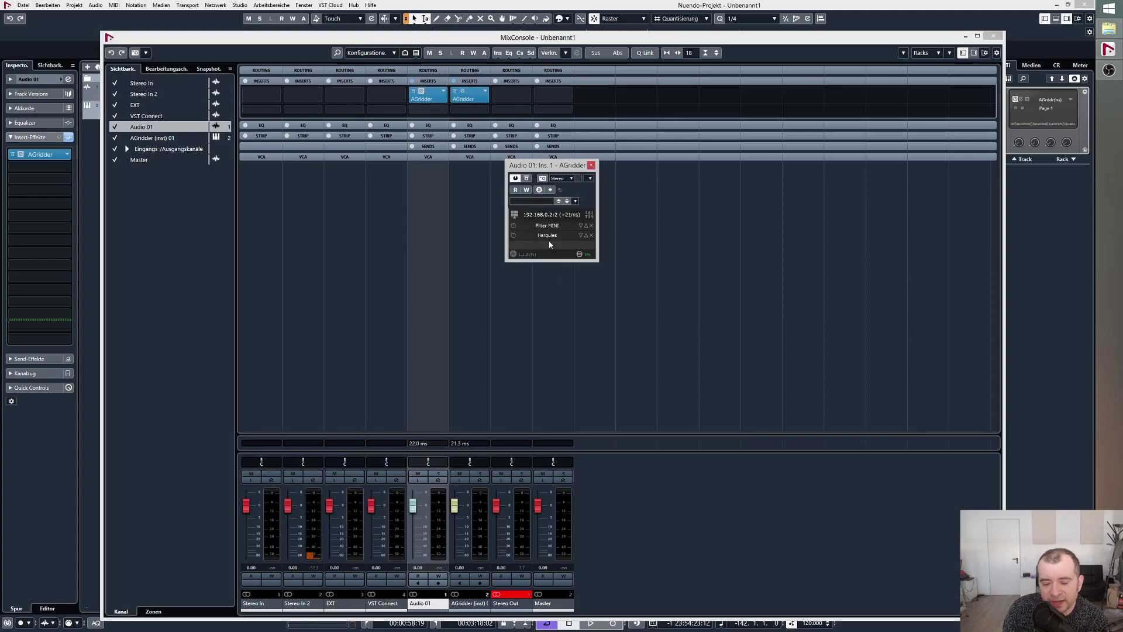
- Insert AGridder into Audio 01's second slot, then close MixConsole and plugin windows with F3
click(446, 111)
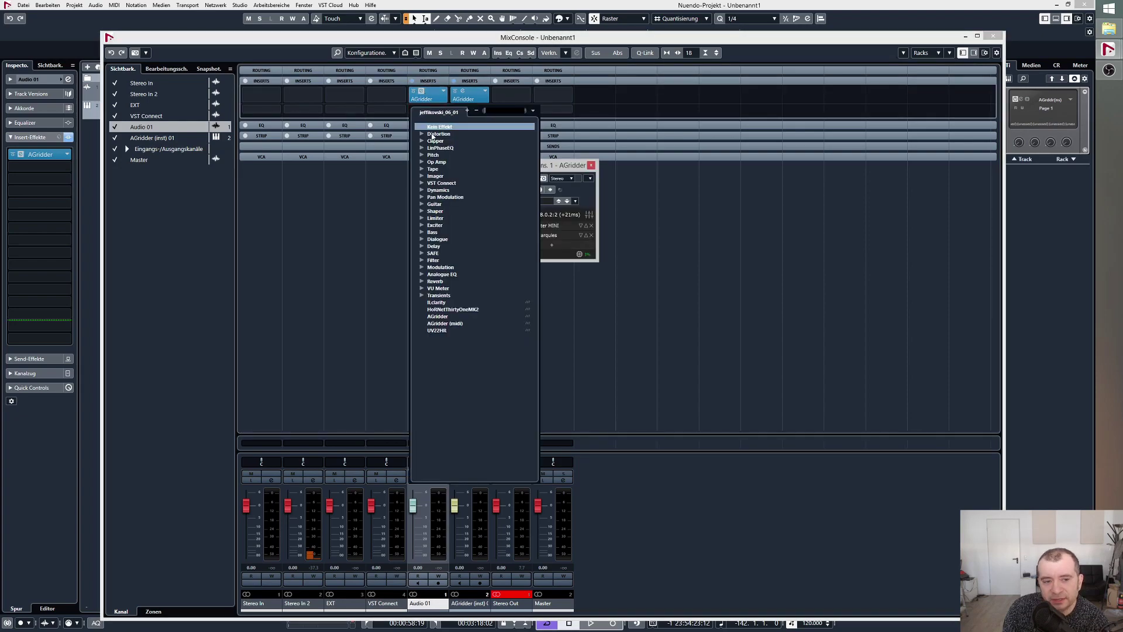
click(446, 317)
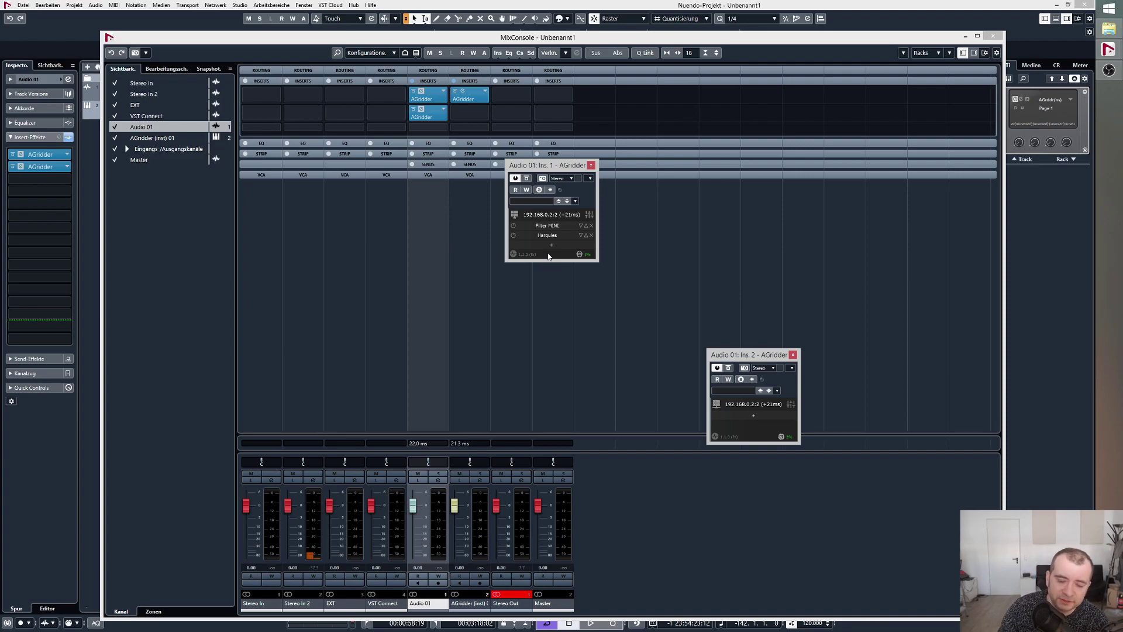
key(F3)
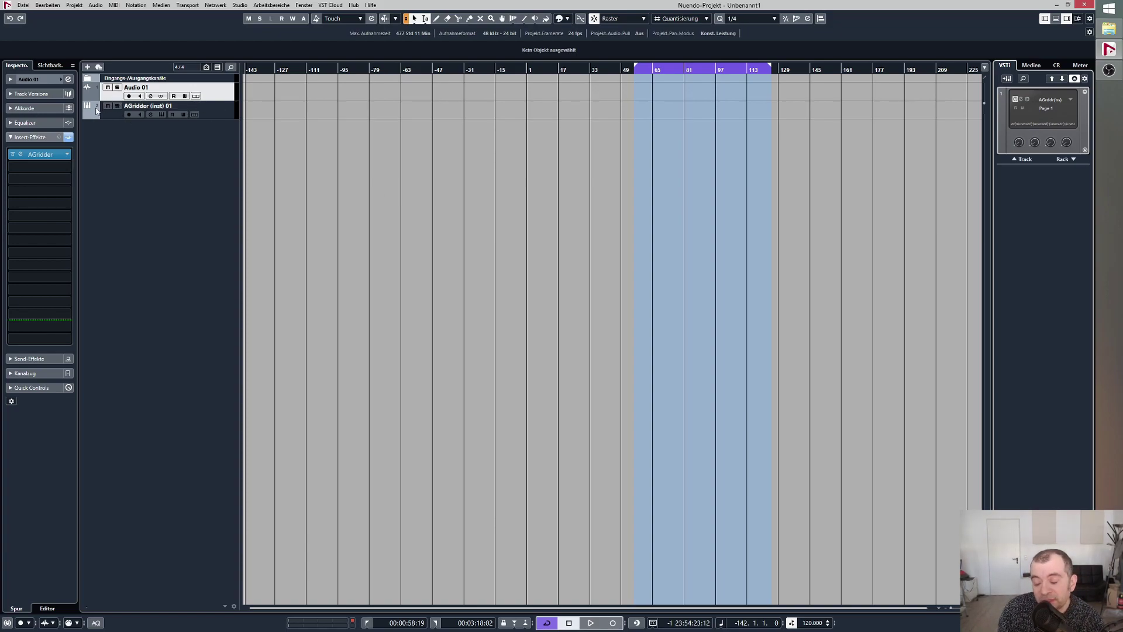
- From Audio 01's channel settings, open AGridder's remote Filter MINI and raise its cutoff frequency
click(150, 96)
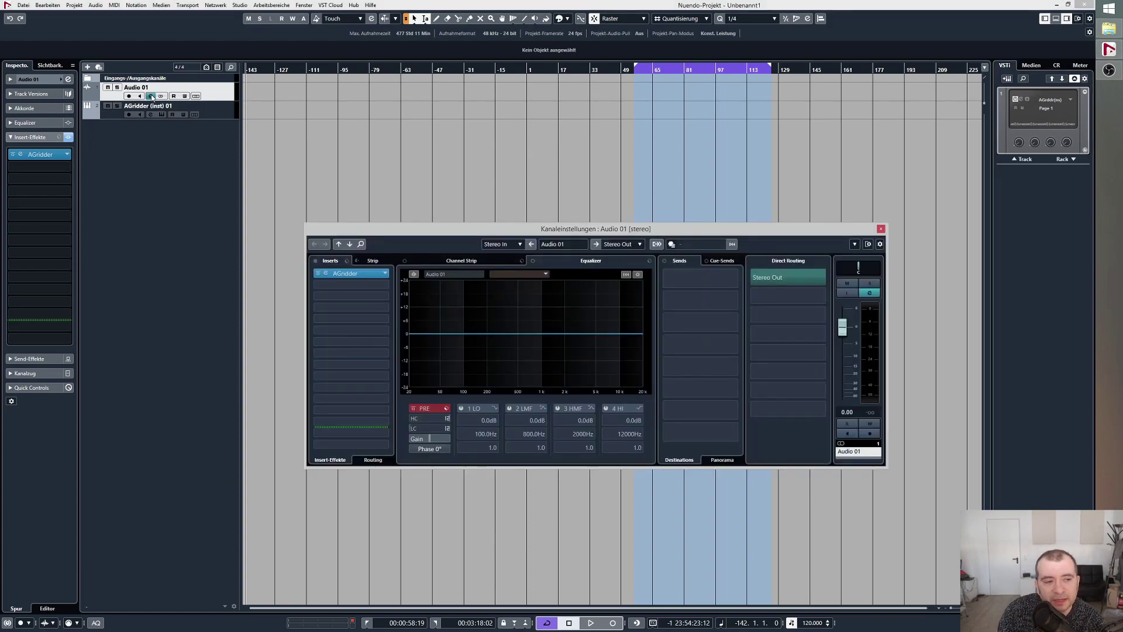
click(325, 274)
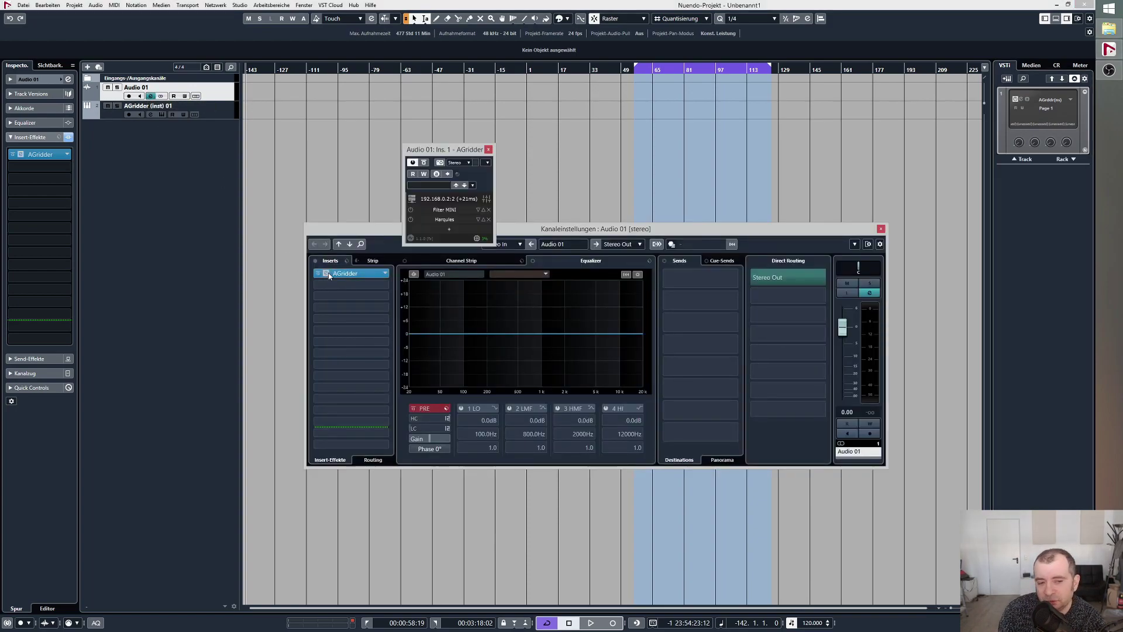
click(453, 211)
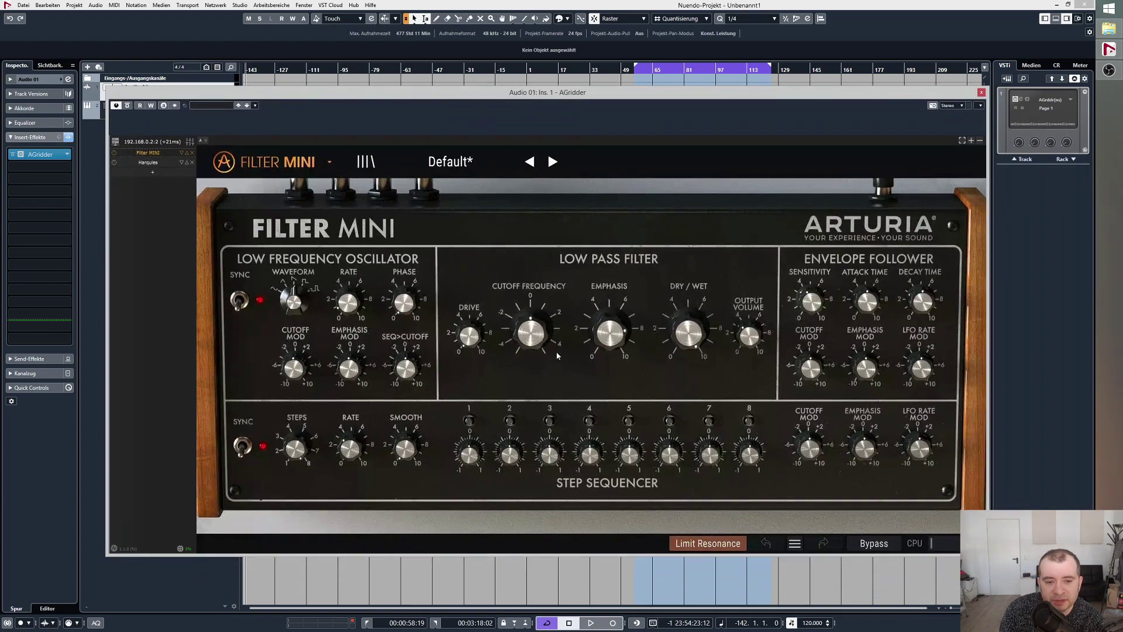
drag(530, 338, 530, 318)
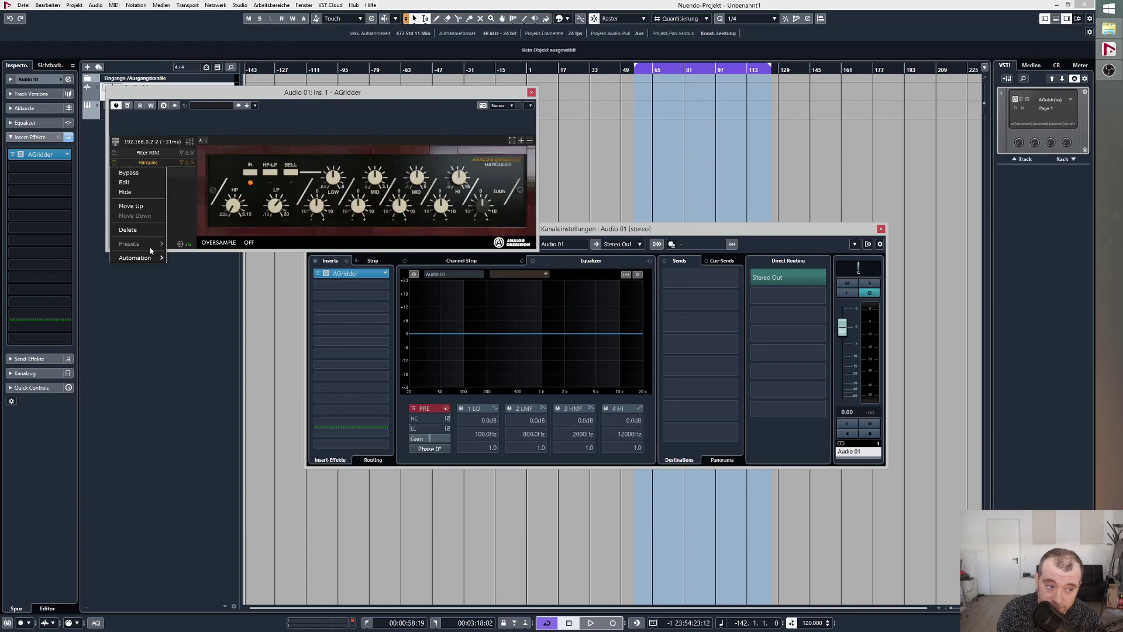
- Close the AGridder plugin window and Audio 01's channel settings window
click(806, 245)
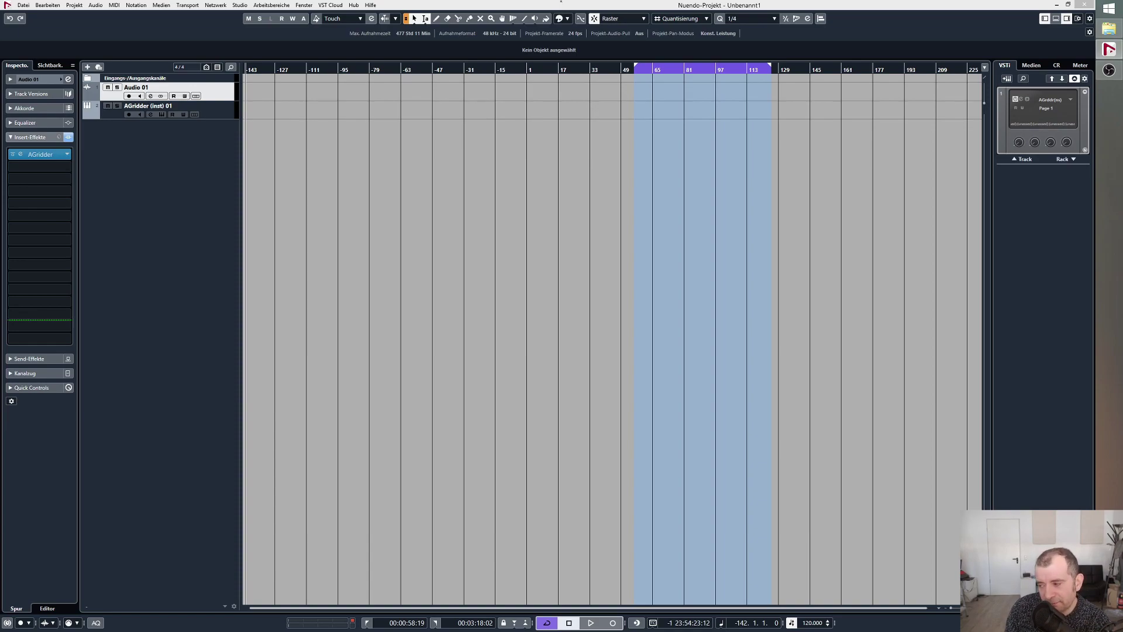
- Bring the Nuendo project window back into focus
click(576, 277)
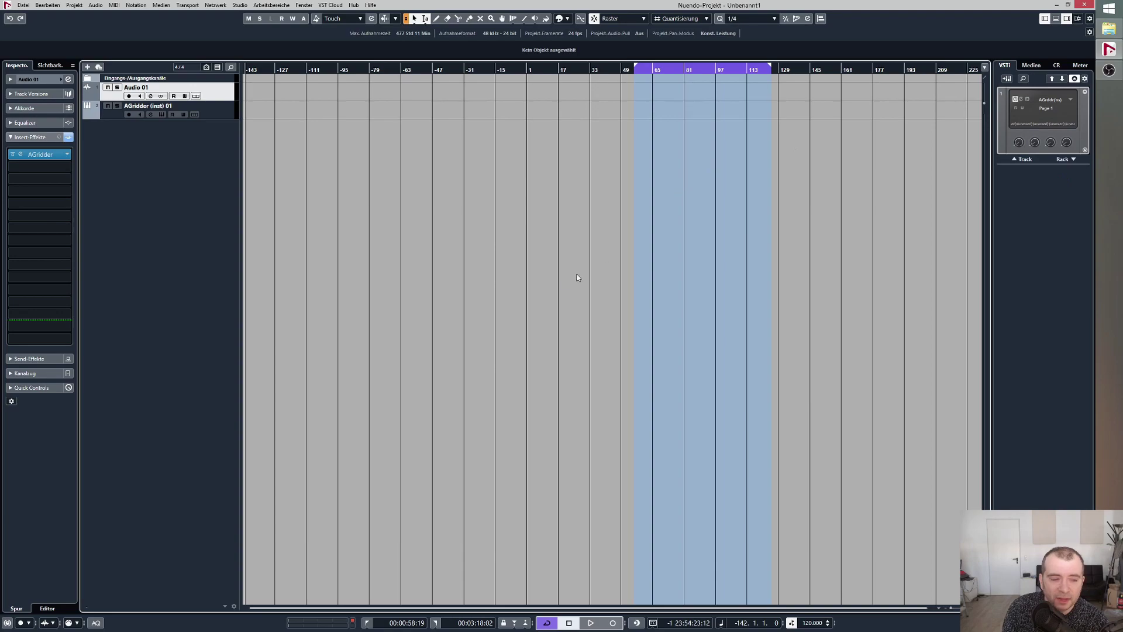